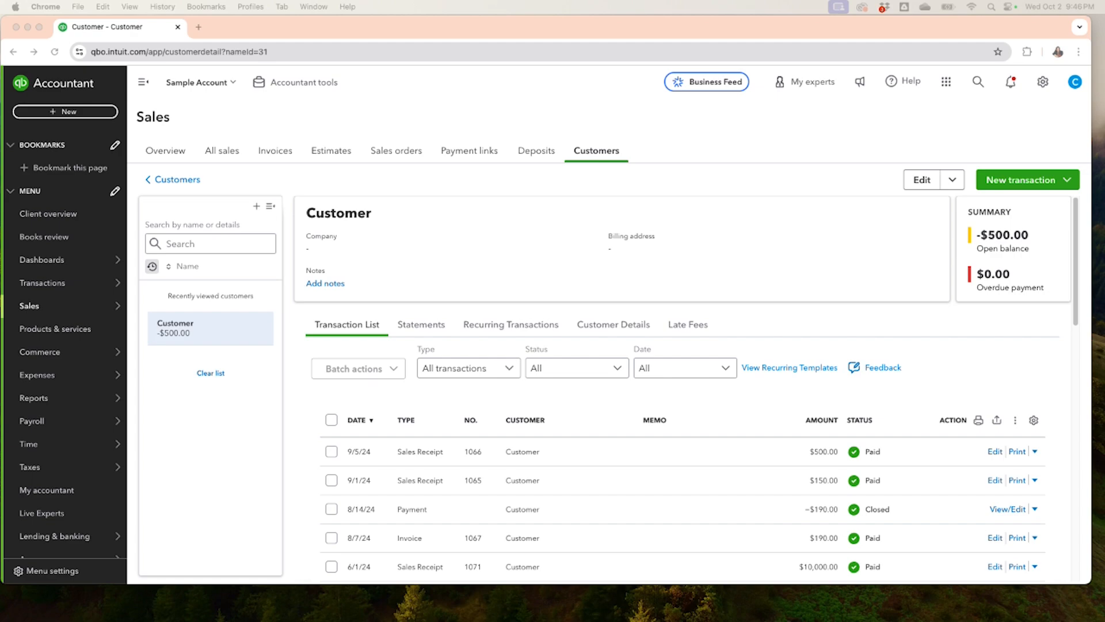
- Create a new credit memo for the customer Anonymous Customer-USD
{"action": "left_click", "coordinate": [52, 115]}
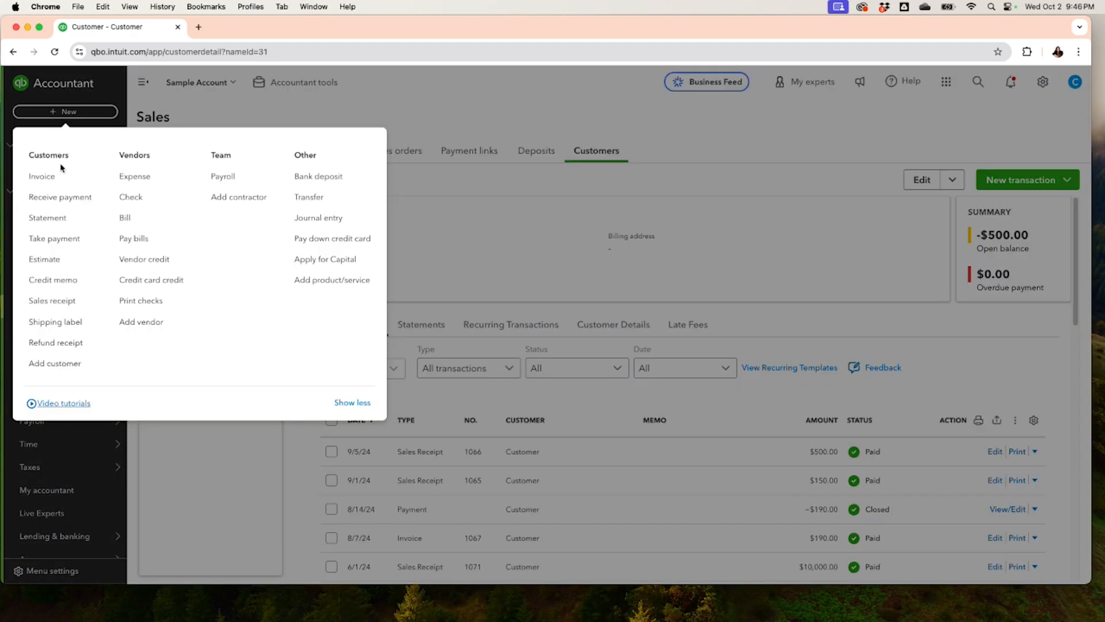
{"action": "left_click", "coordinate": [55, 281]}
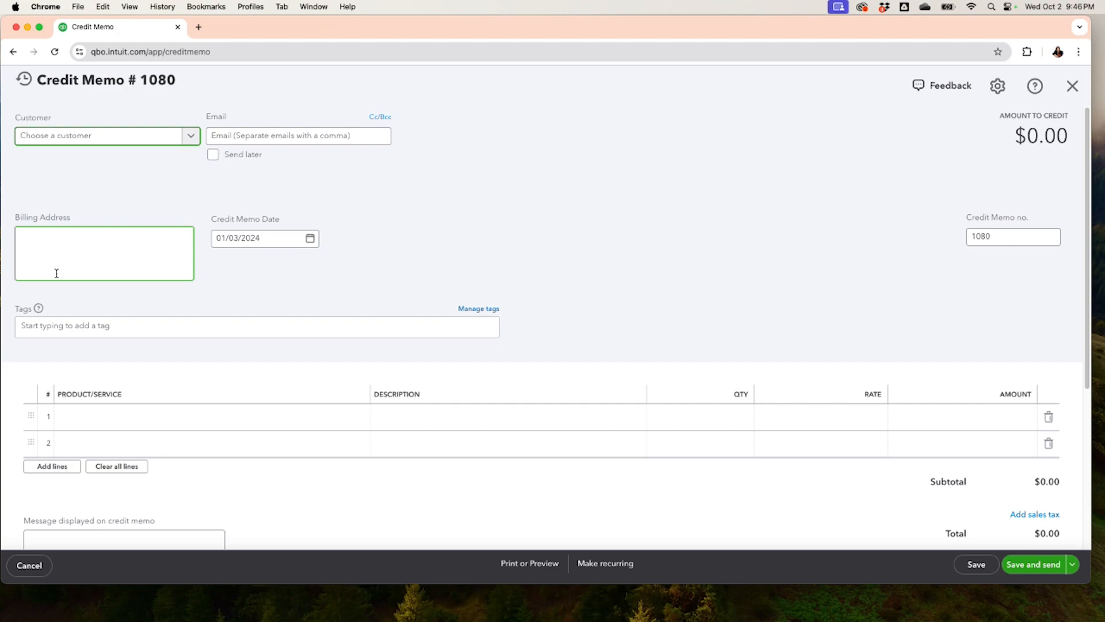
{"action": "type", "text": "Custo"}
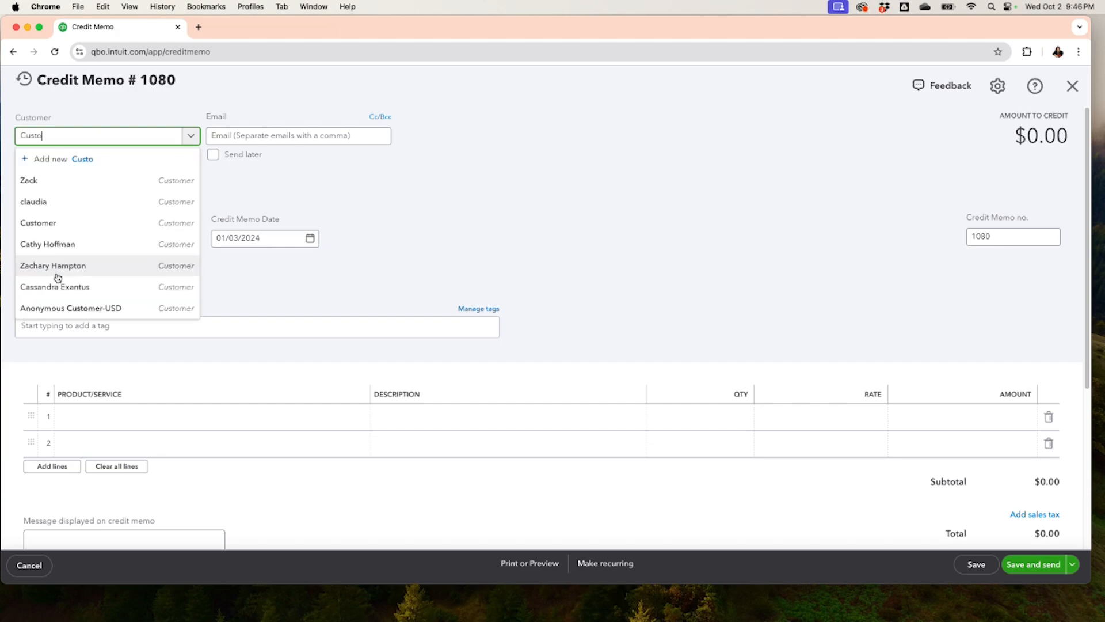
{"action": "type", "text": "mer"}
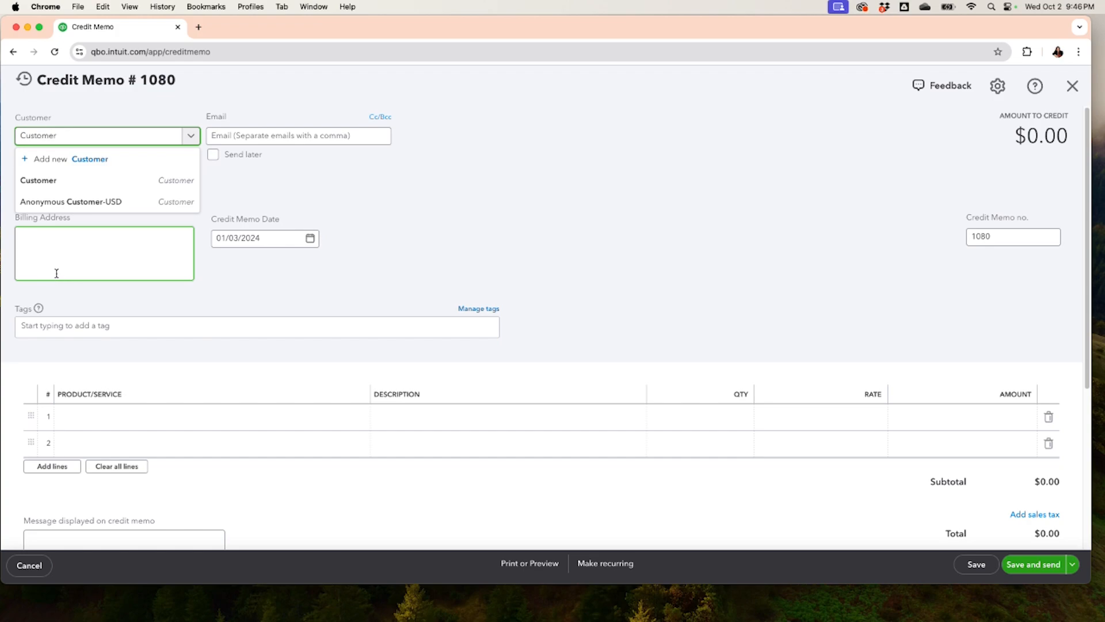
{"action": "left_click", "coordinate": [67, 206]}
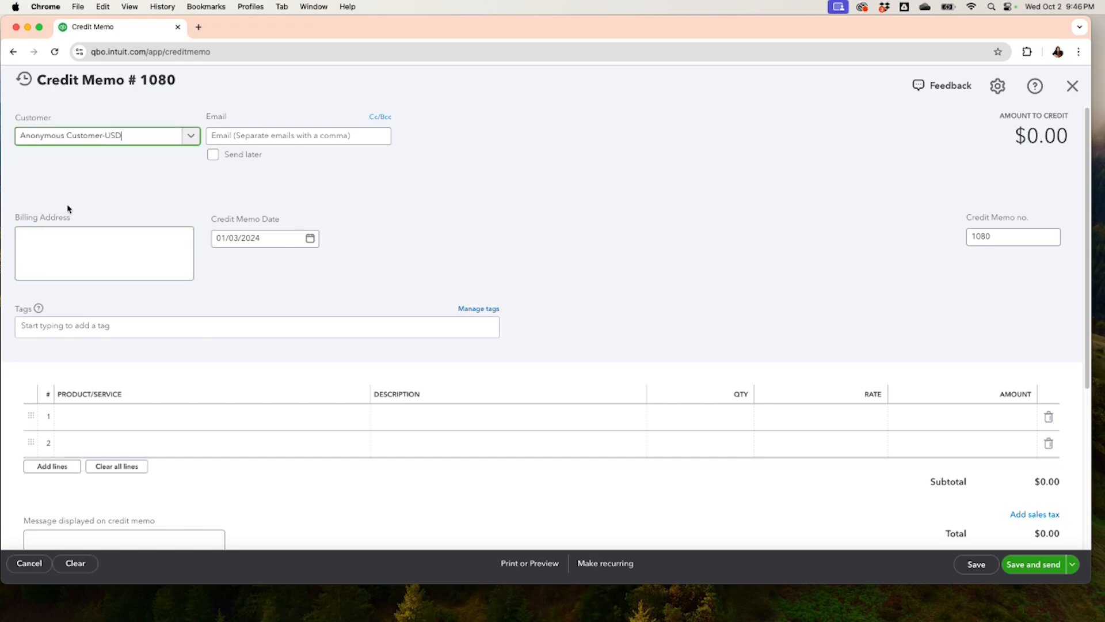
- Set the credit memo date to 02/05/2024
{"action": "left_click", "coordinate": [314, 245]}
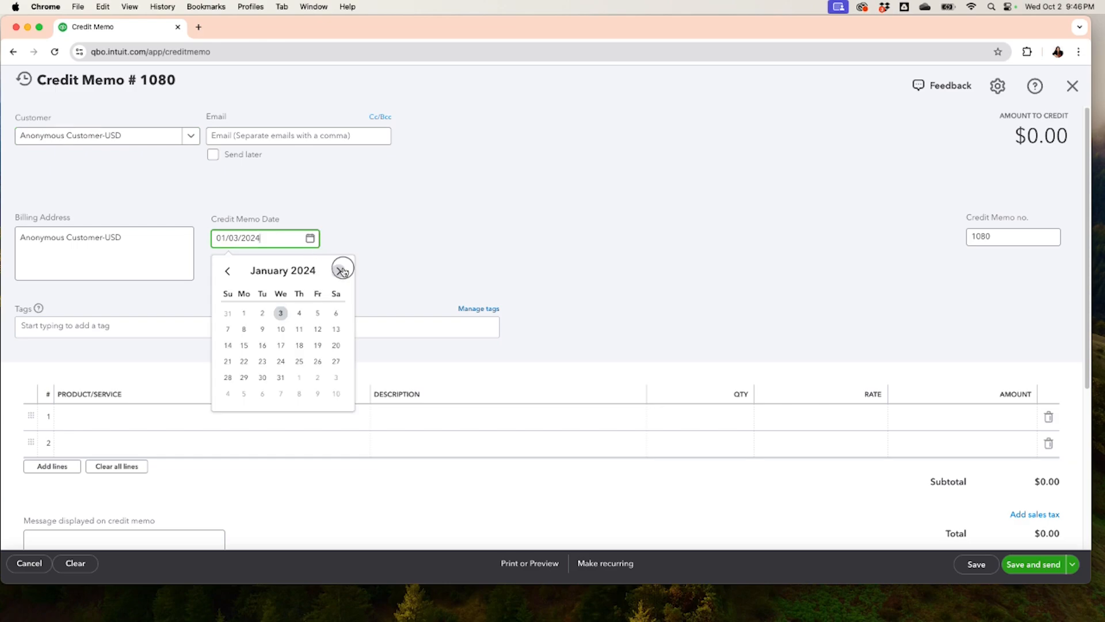
{"action": "left_click", "coordinate": [339, 271]}
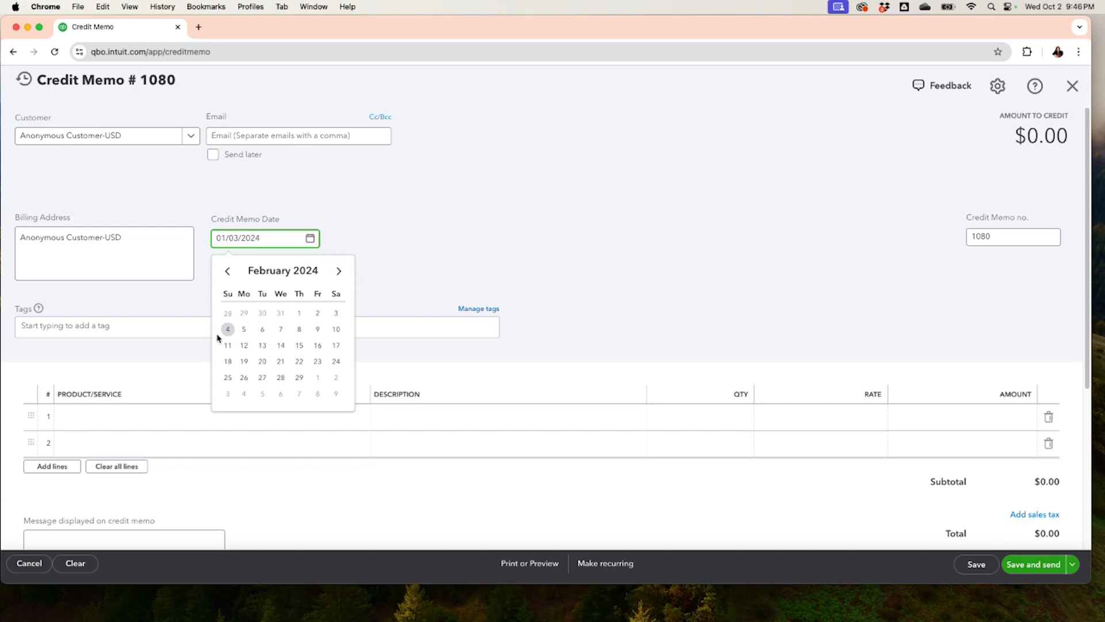
{"action": "left_click", "coordinate": [245, 330]}
- Add Online Consultation as the first line item with a rate of 750.00
{"action": "left_click", "coordinate": [117, 419]}
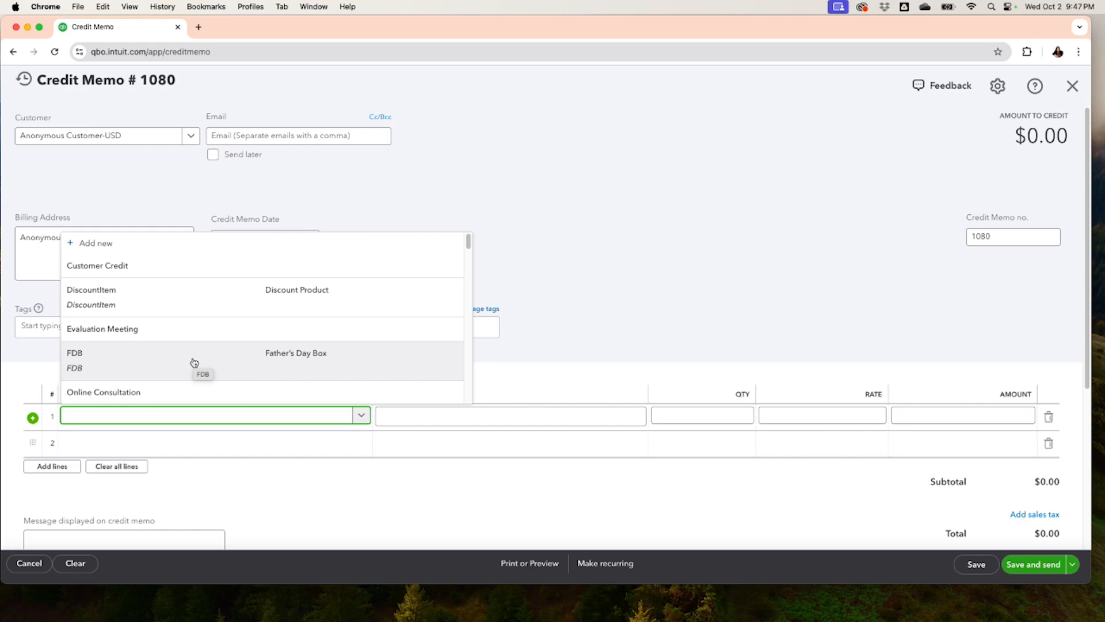
{"action": "left_click", "coordinate": [136, 396]}
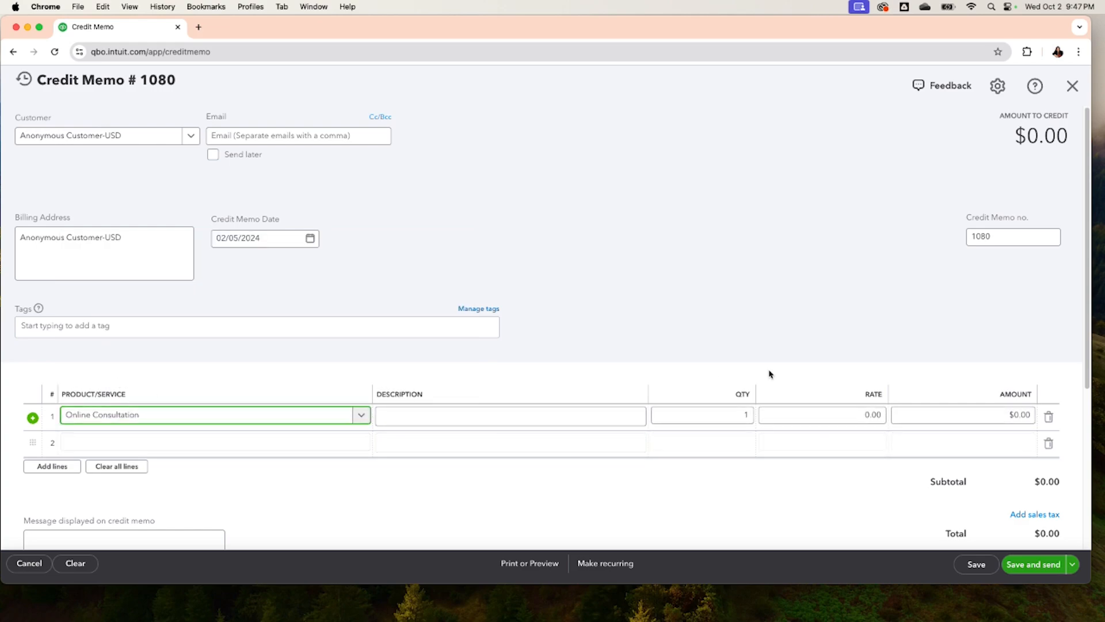
{"action": "left_click", "coordinate": [813, 416]}
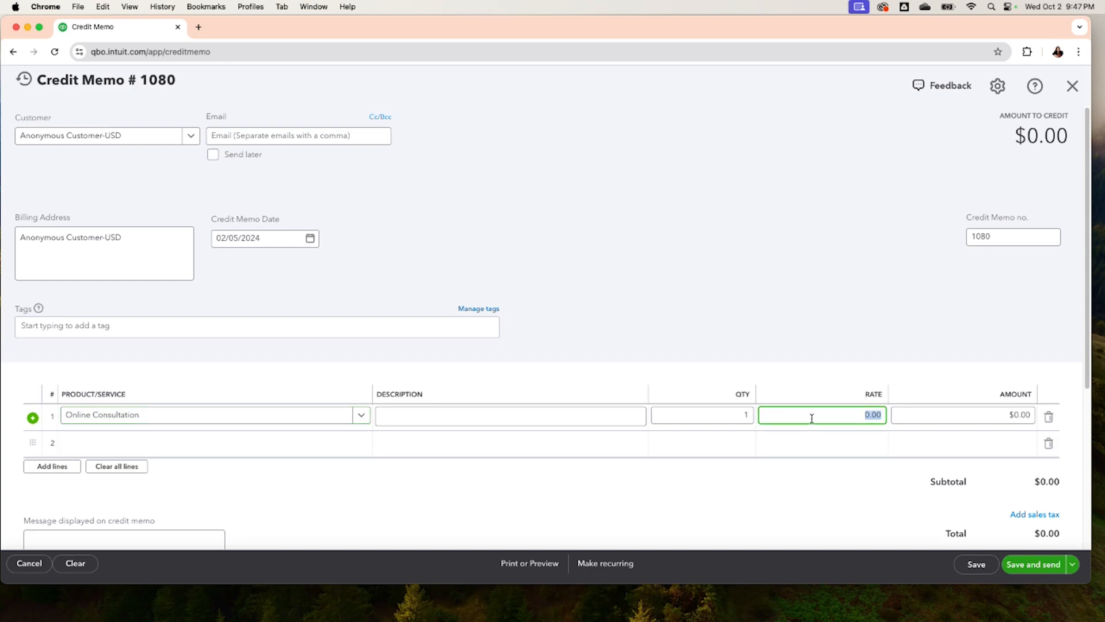
{"action": "type", "text": "750.00"}
- Describe the Online Consultation line as "Double payment on invoice # 109"
{"action": "left_click", "coordinate": [542, 417]}
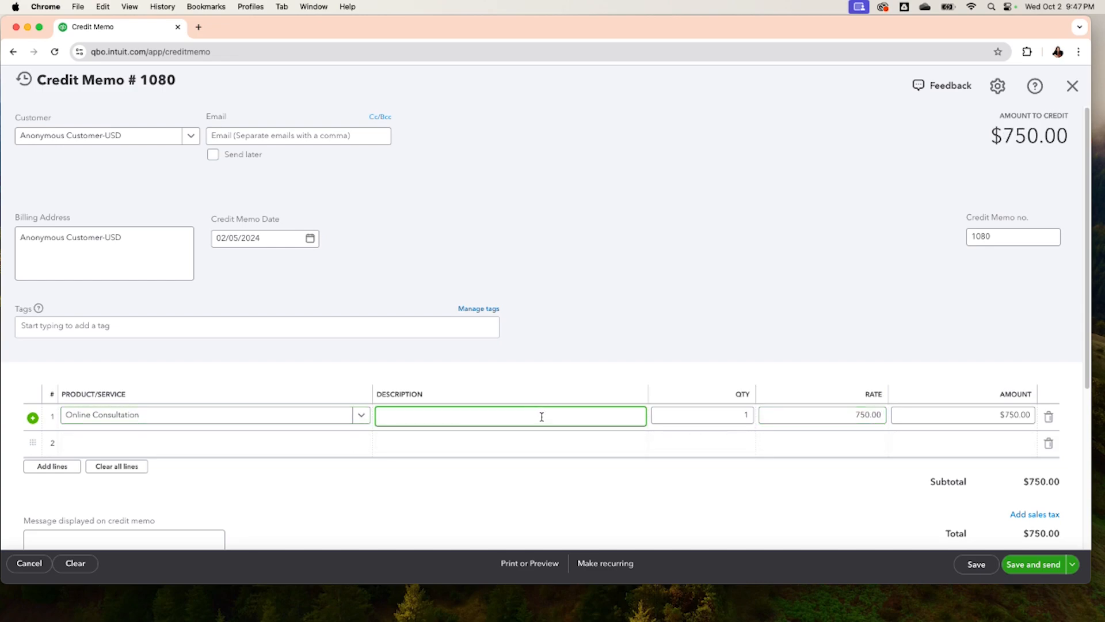
{"action": "scroll", "coordinate": [540, 416], "scroll_direction": "down", "scroll_amount": 1}
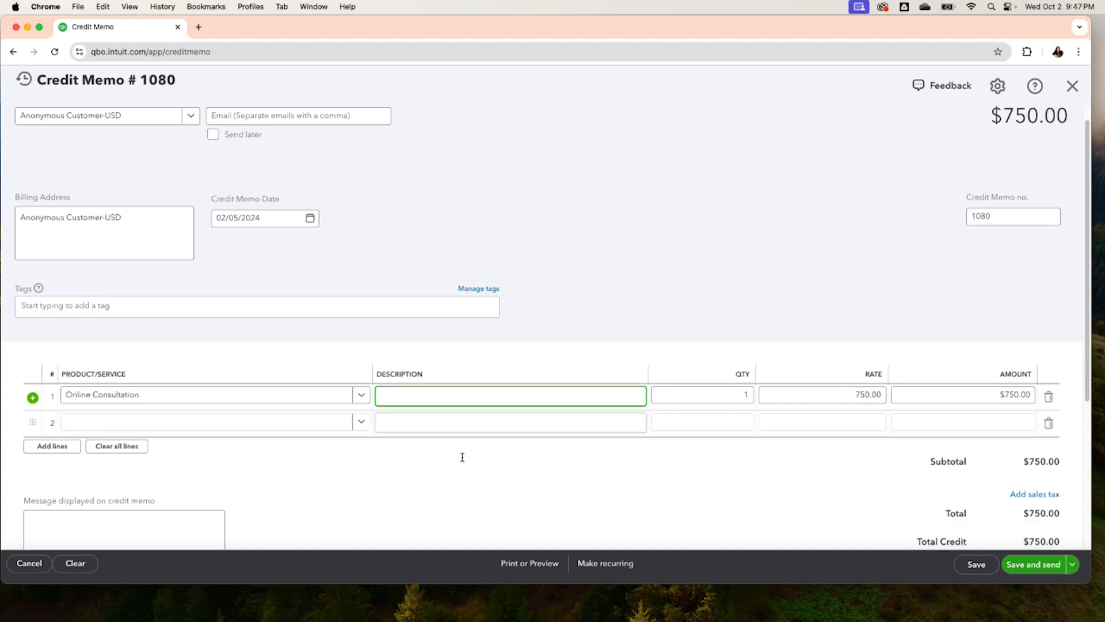
{"action": "scroll", "coordinate": [249, 539], "scroll_direction": "down", "scroll_amount": 3}
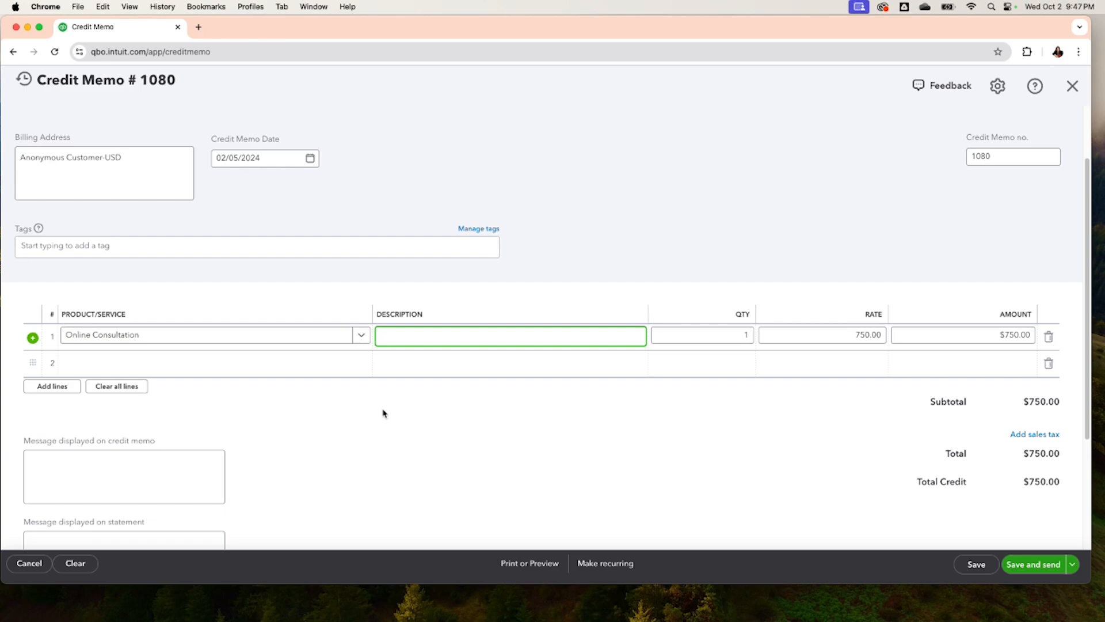
{"action": "type", "text": "Double payment c"}
{"action": "type", "text": "n invoice 109"}
{"action": "left_click", "coordinate": [484, 336]}
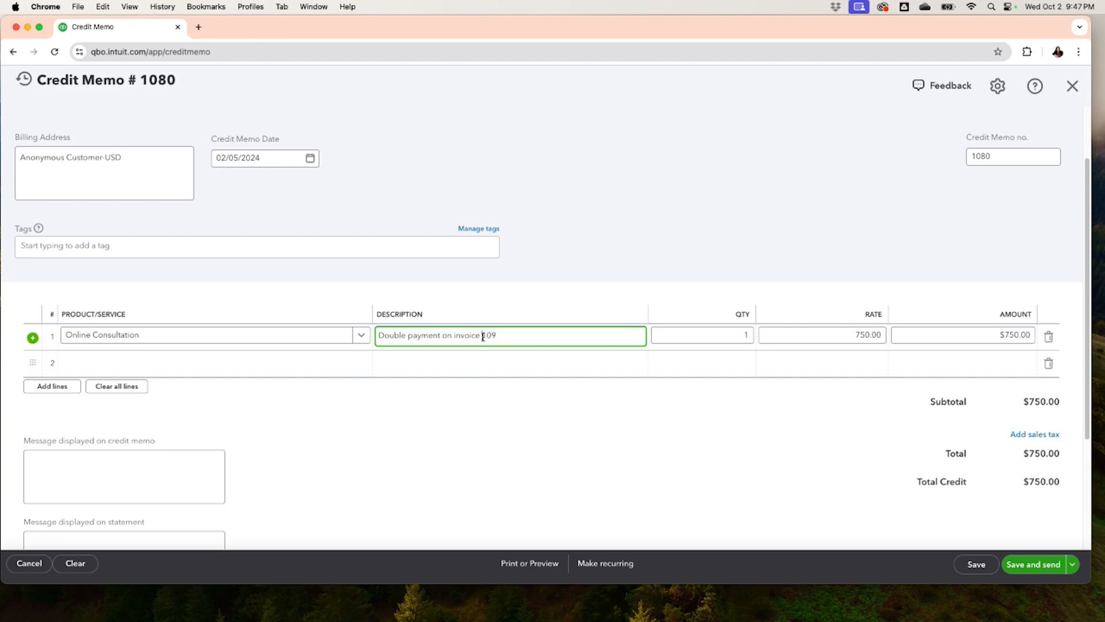
{"action": "type", "text": "#"}
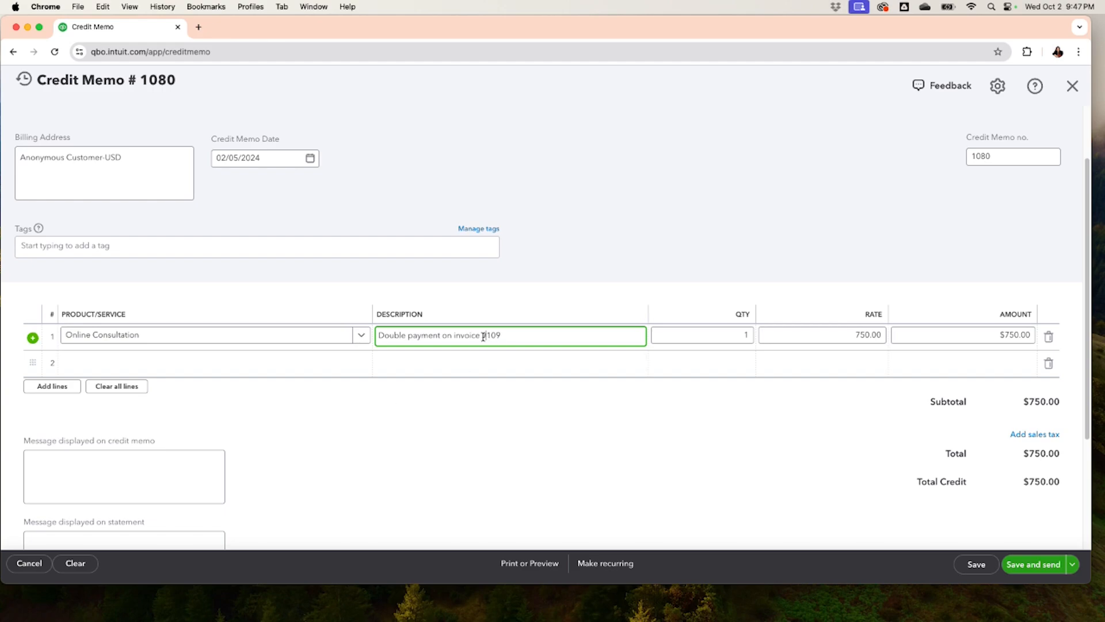
- Enter "Here is the credit for your double payment to invoice #109" as the message displayed on the credit memo
{"action": "left_click", "coordinate": [143, 481]}
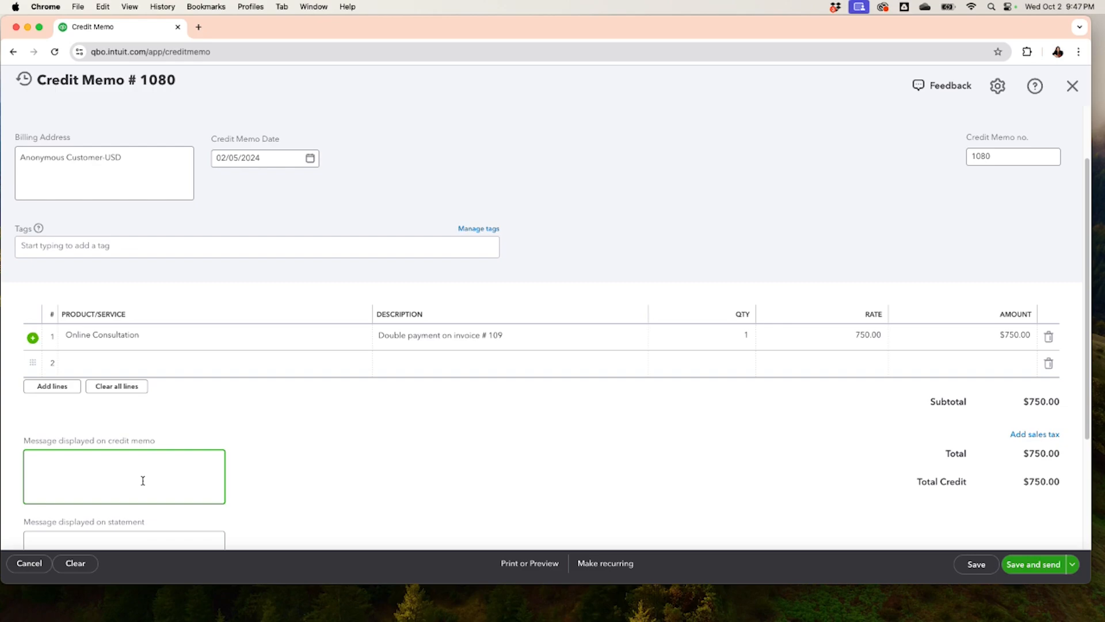
{"action": "type", "text": "Here is the credit for your double payment"}
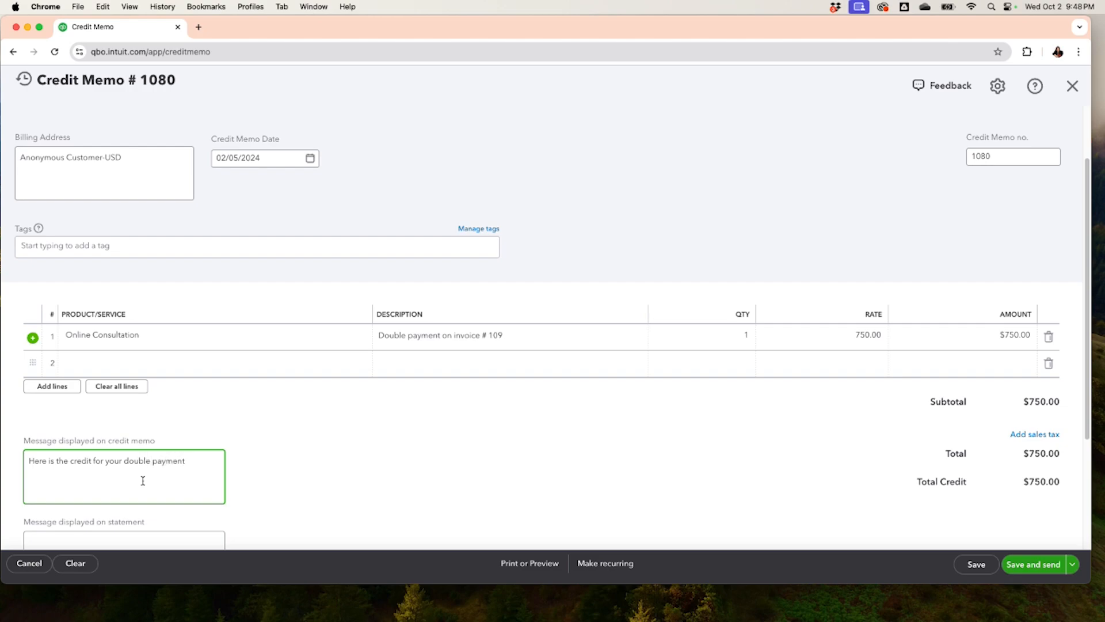
{"action": "type", "text": " to invoice #109"}
{"action": "left_click", "coordinate": [370, 509]}
- Review the credit memo's email field, customer details, date, line item, message and total credit
{"action": "scroll", "coordinate": [328, 220], "scroll_direction": "up", "scroll_amount": 3}
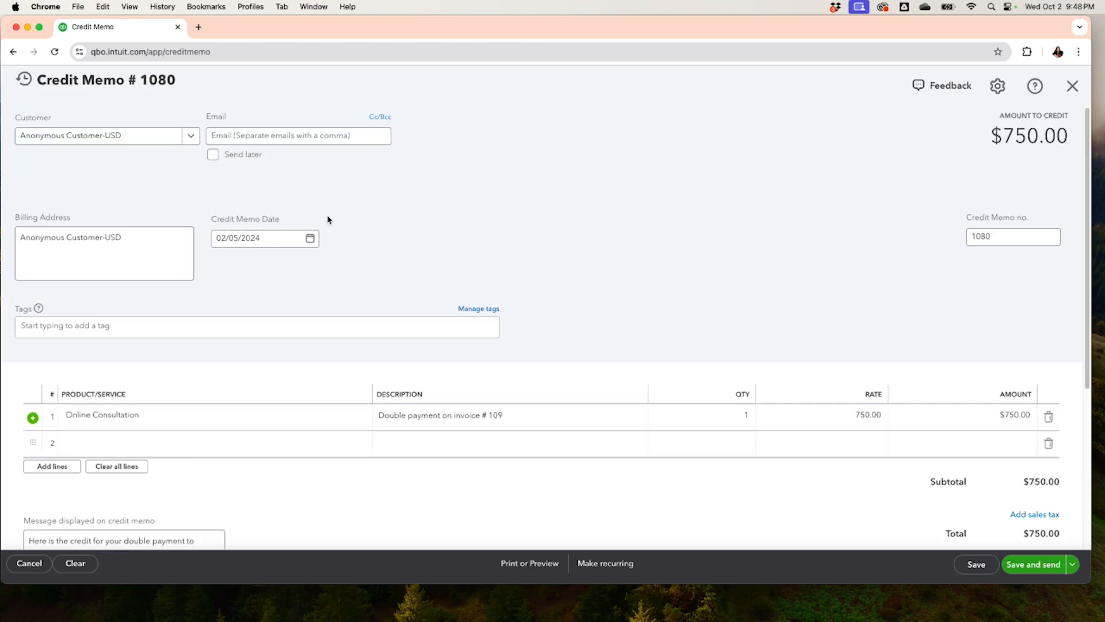
{"action": "left_click", "coordinate": [296, 136]}
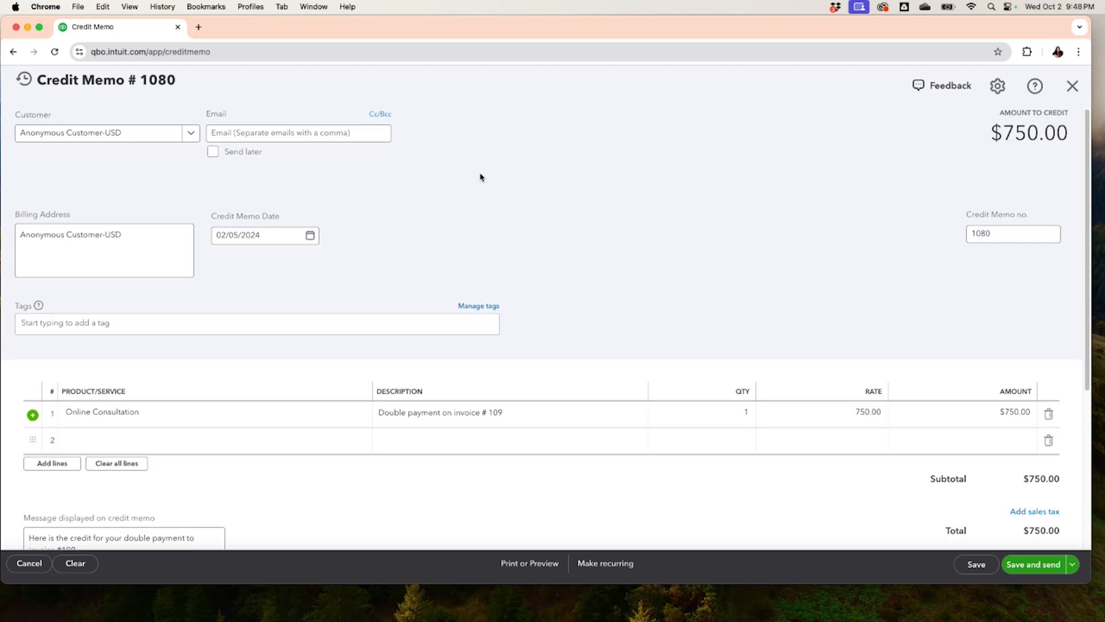
{"action": "scroll", "coordinate": [489, 190], "scroll_direction": "down", "scroll_amount": 1}
{"action": "scroll", "coordinate": [482, 185], "scroll_direction": "down", "scroll_amount": 1}
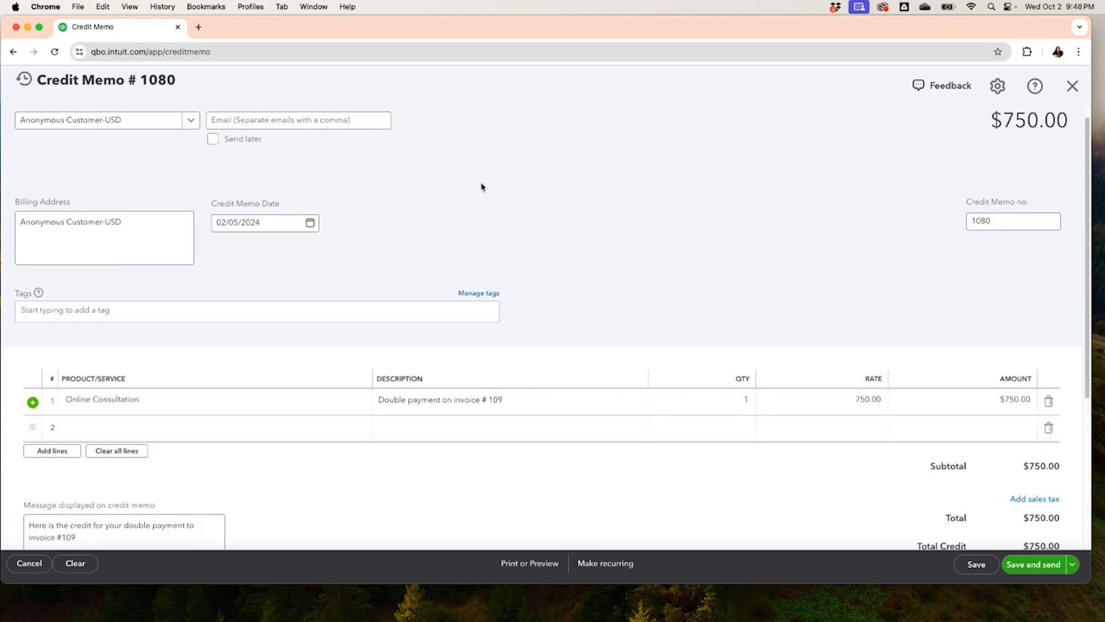
{"action": "scroll", "coordinate": [481, 185], "scroll_direction": "down", "scroll_amount": 3}
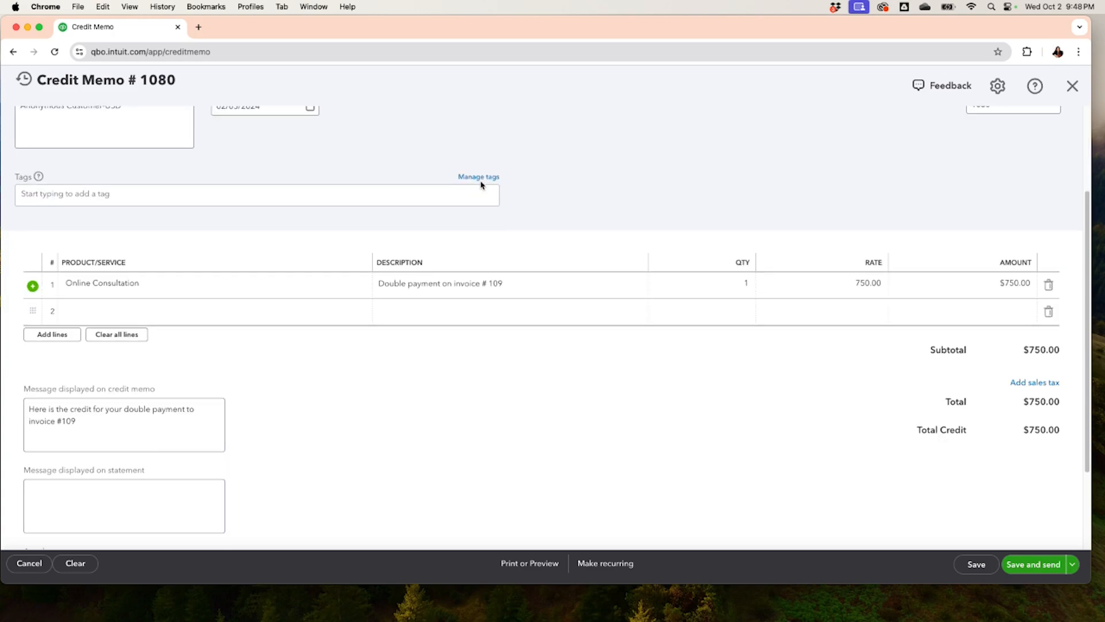
{"action": "scroll", "coordinate": [476, 190], "scroll_direction": "up", "scroll_amount": 3}
{"action": "scroll", "coordinate": [425, 187], "scroll_direction": "up", "scroll_amount": 2}
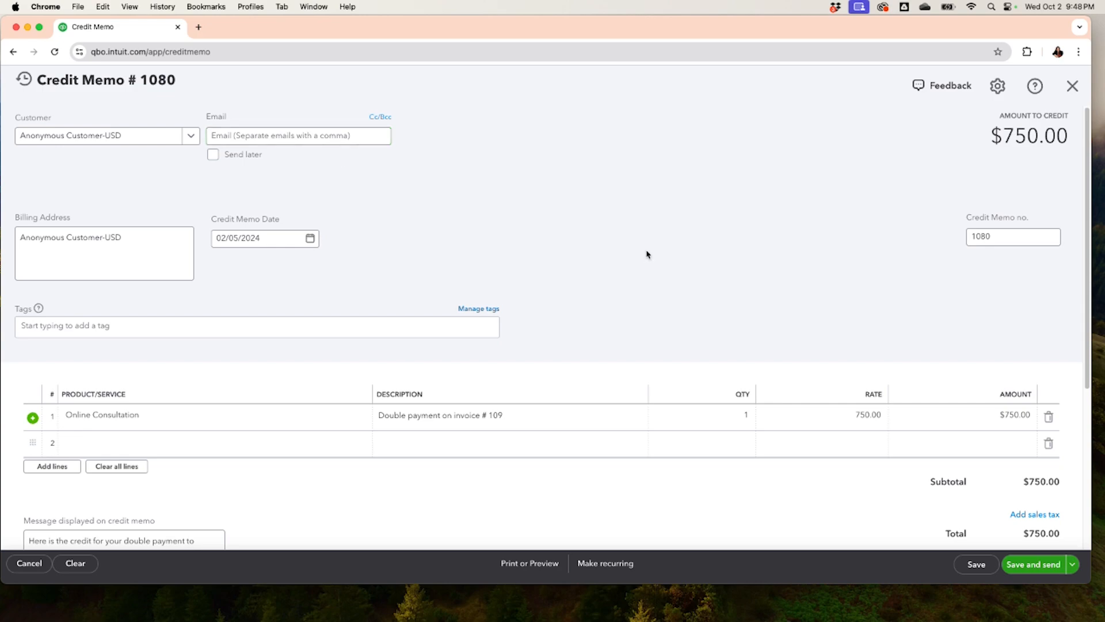
{"action": "scroll", "coordinate": [755, 246], "scroll_direction": "down", "scroll_amount": 1}
{"action": "scroll", "coordinate": [755, 245], "scroll_direction": "down", "scroll_amount": 2}
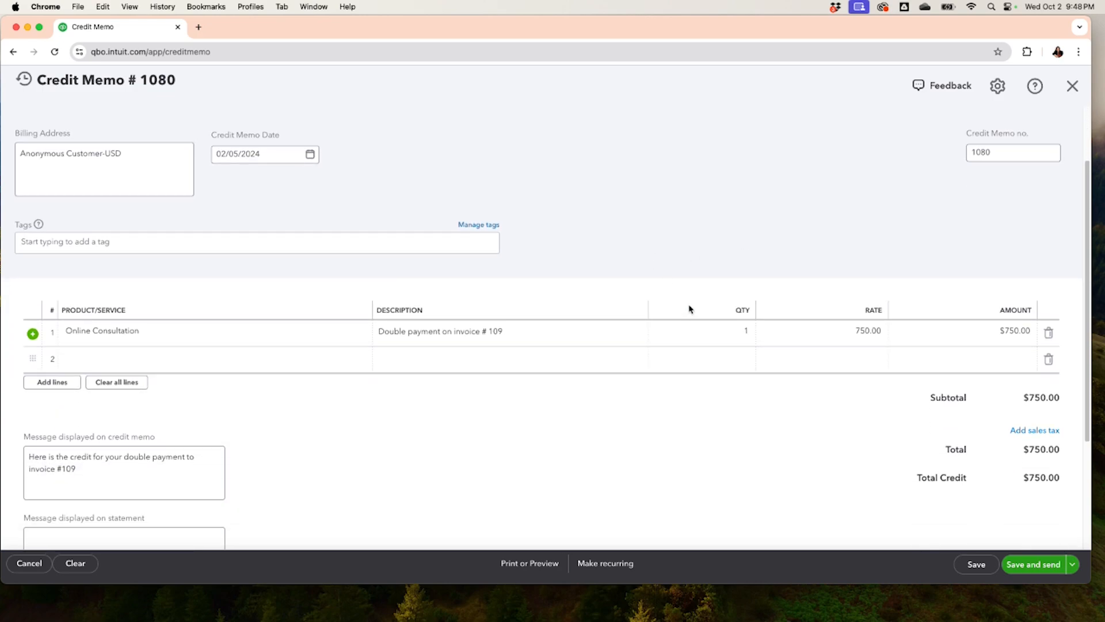
{"action": "scroll", "coordinate": [691, 310], "scroll_direction": "up", "scroll_amount": 3}
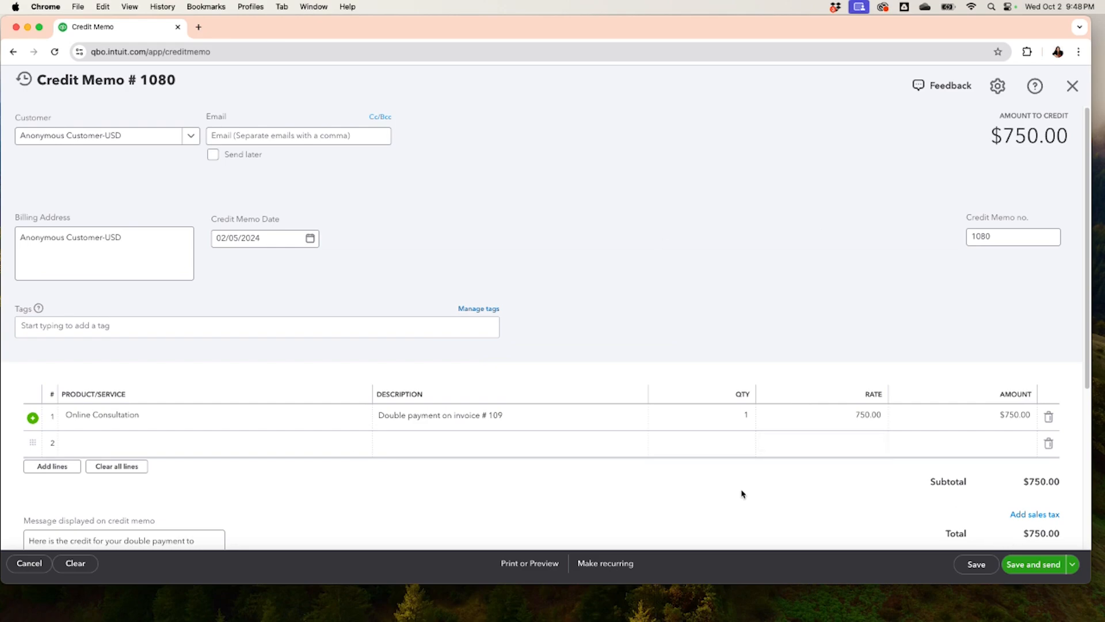
{"action": "scroll", "coordinate": [744, 494], "scroll_direction": "down", "scroll_amount": 3}
{"action": "scroll", "coordinate": [747, 493], "scroll_direction": "up", "scroll_amount": 3}
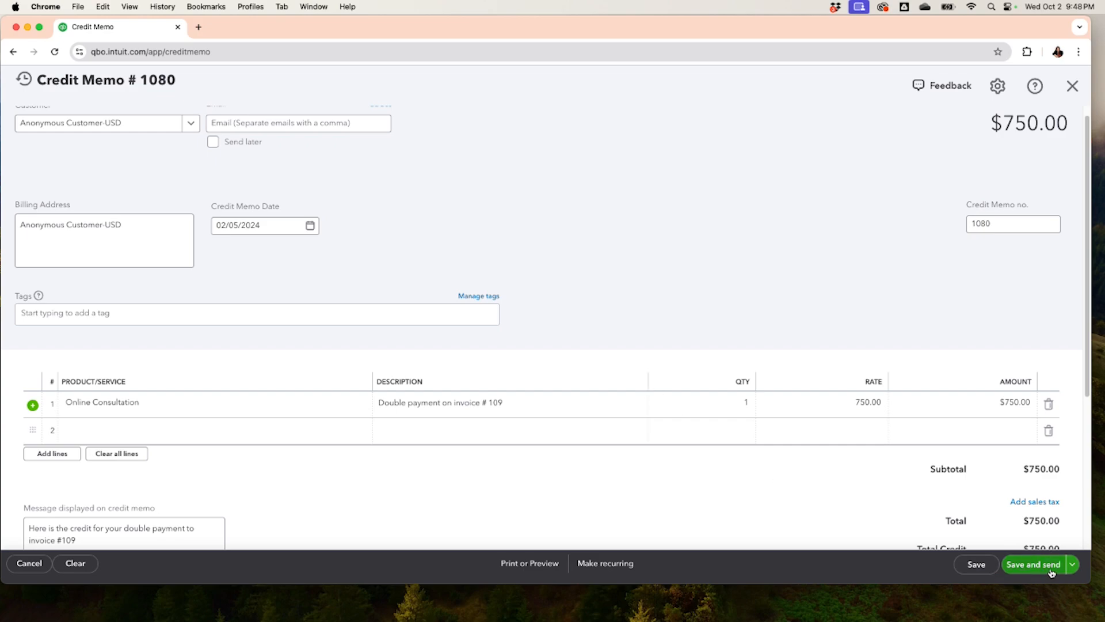
- Save the credit memo without sending it and close the form
{"action": "left_click", "coordinate": [978, 567]}
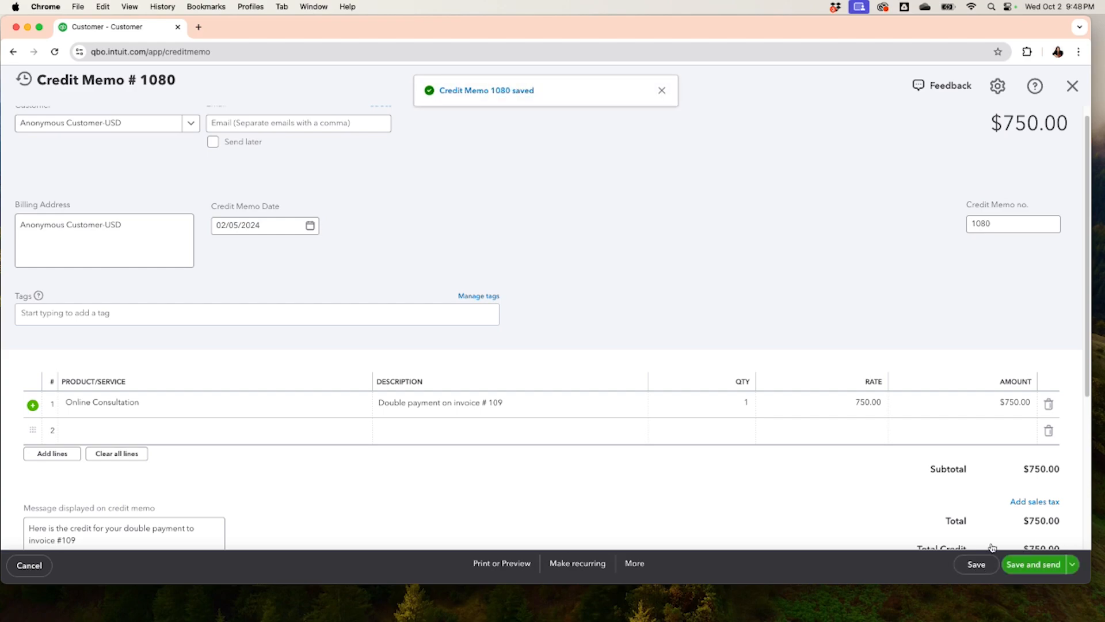
{"action": "left_click", "coordinate": [1073, 90]}
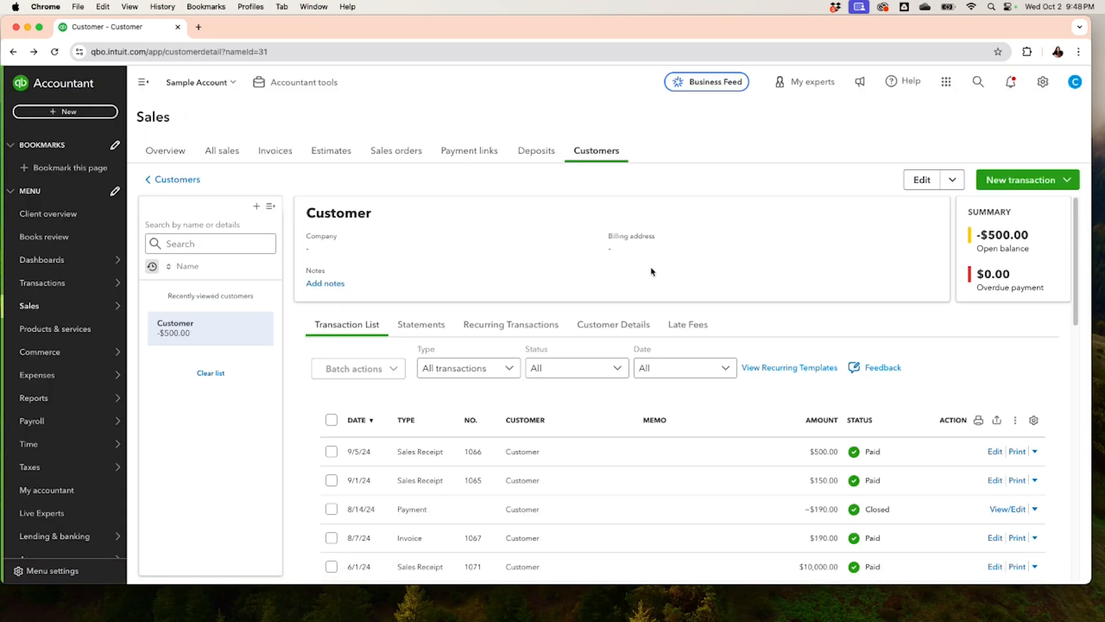
- Open the Profit and Loss report from the favorite reports
{"action": "mouse_move", "coordinate": [93, 286]}
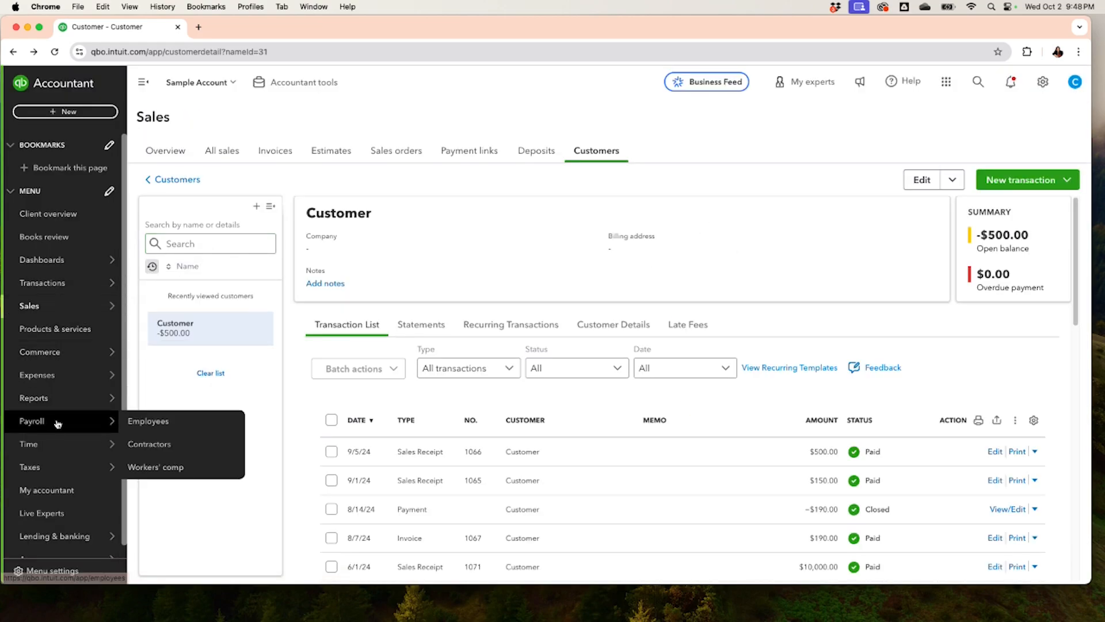
{"action": "mouse_move", "coordinate": [73, 401]}
{"action": "left_click", "coordinate": [134, 401]}
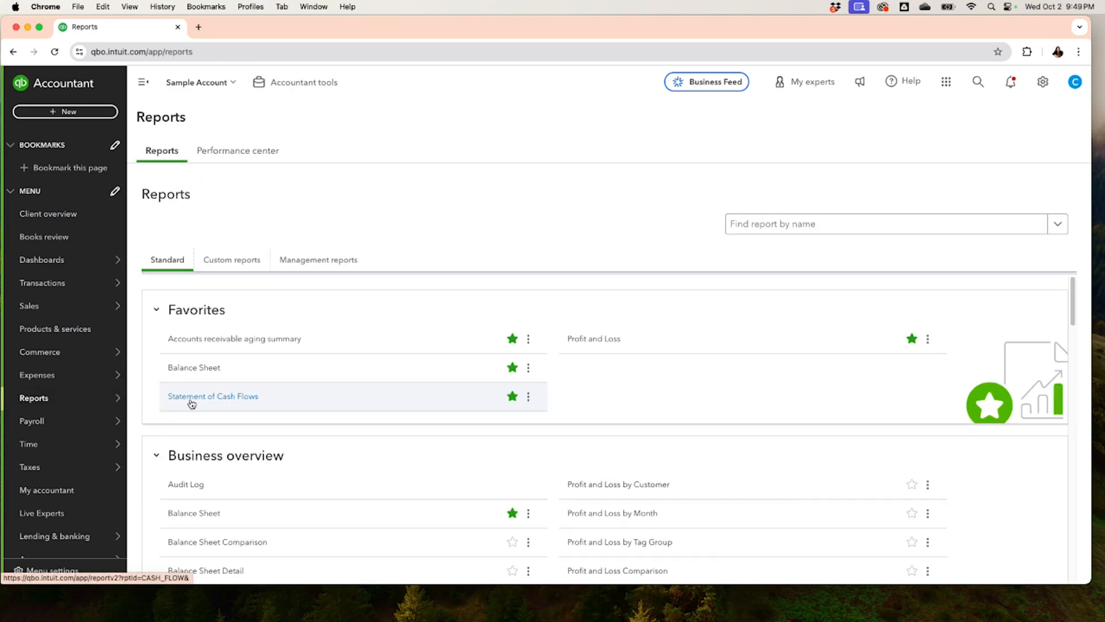
{"action": "left_click", "coordinate": [598, 344]}
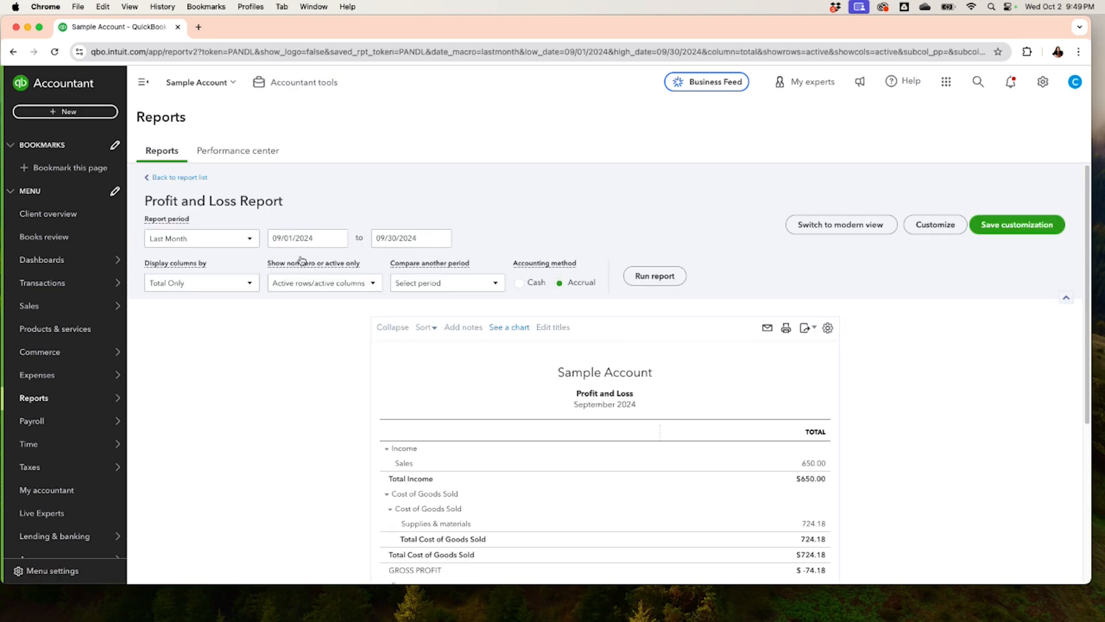
- Set the start date of the Profit and Loss report period to 02/01/2024
{"action": "left_click", "coordinate": [249, 241]}
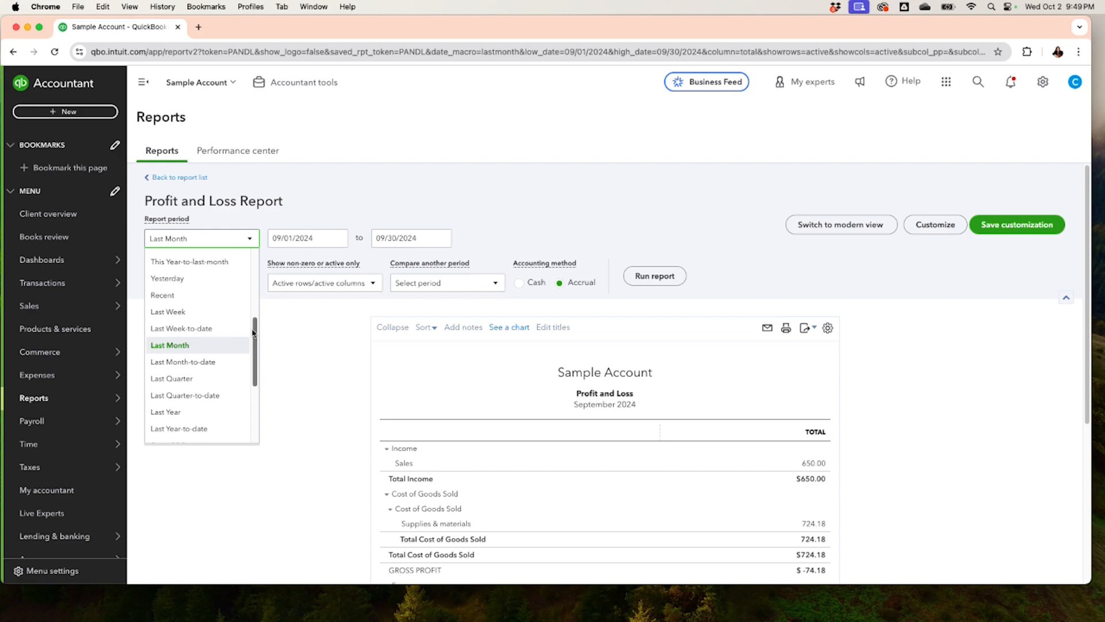
{"action": "left_click", "coordinate": [302, 238]}
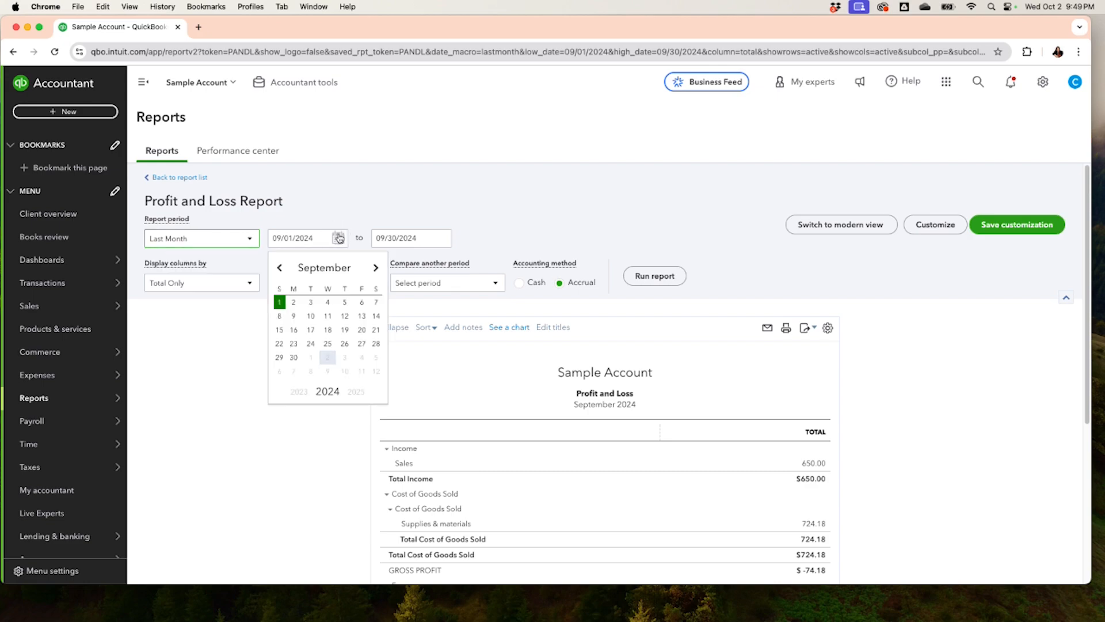
{"action": "left_click", "coordinate": [280, 269]}
{"action": "left_click", "coordinate": [281, 268]}
{"action": "left_click", "coordinate": [280, 268]}
{"action": "left_click", "coordinate": [280, 268]}
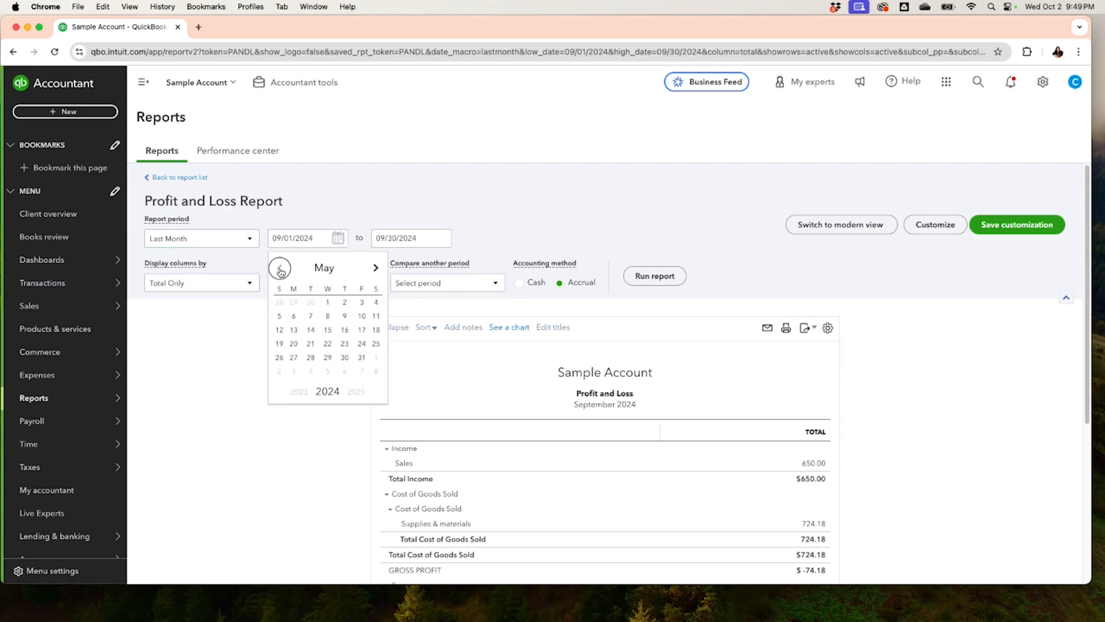
{"action": "left_click", "coordinate": [280, 269]}
{"action": "left_click", "coordinate": [280, 268]}
{"action": "left_click", "coordinate": [280, 268]}
{"action": "left_click", "coordinate": [344, 301]}
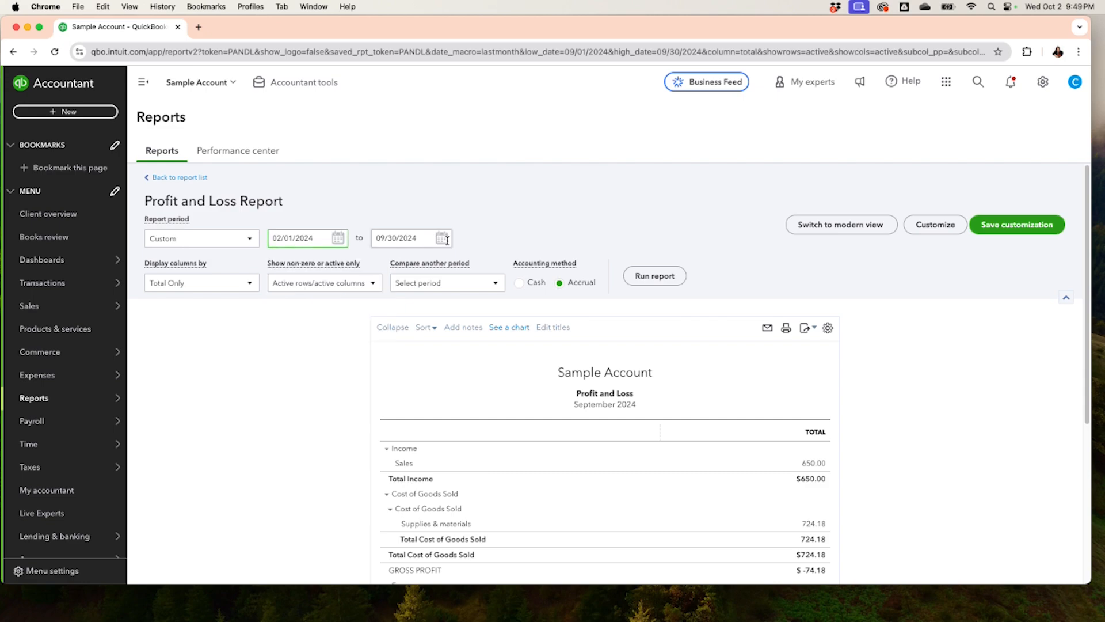
- Set the end date of the report period to 02/29/2024 and run the Profit and Loss report
{"action": "left_click", "coordinate": [447, 241]}
{"action": "left_click", "coordinate": [385, 270]}
{"action": "left_click", "coordinate": [385, 269]}
{"action": "left_click", "coordinate": [385, 269]}
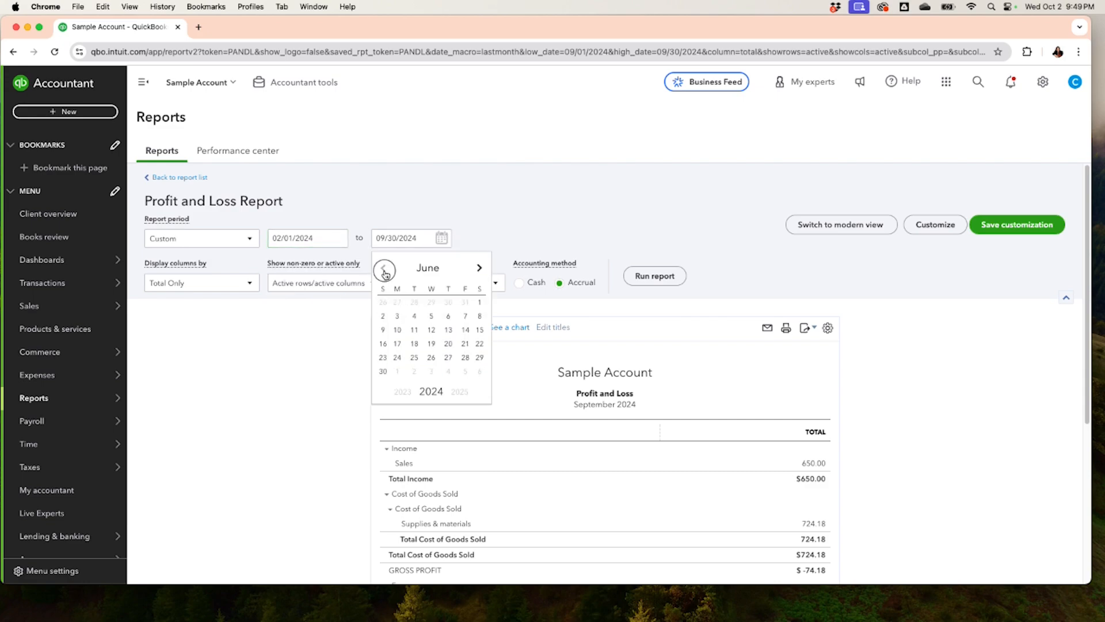
{"action": "left_click", "coordinate": [384, 269]}
{"action": "left_click", "coordinate": [384, 269]}
{"action": "left_click", "coordinate": [383, 269]}
{"action": "left_click", "coordinate": [384, 269]}
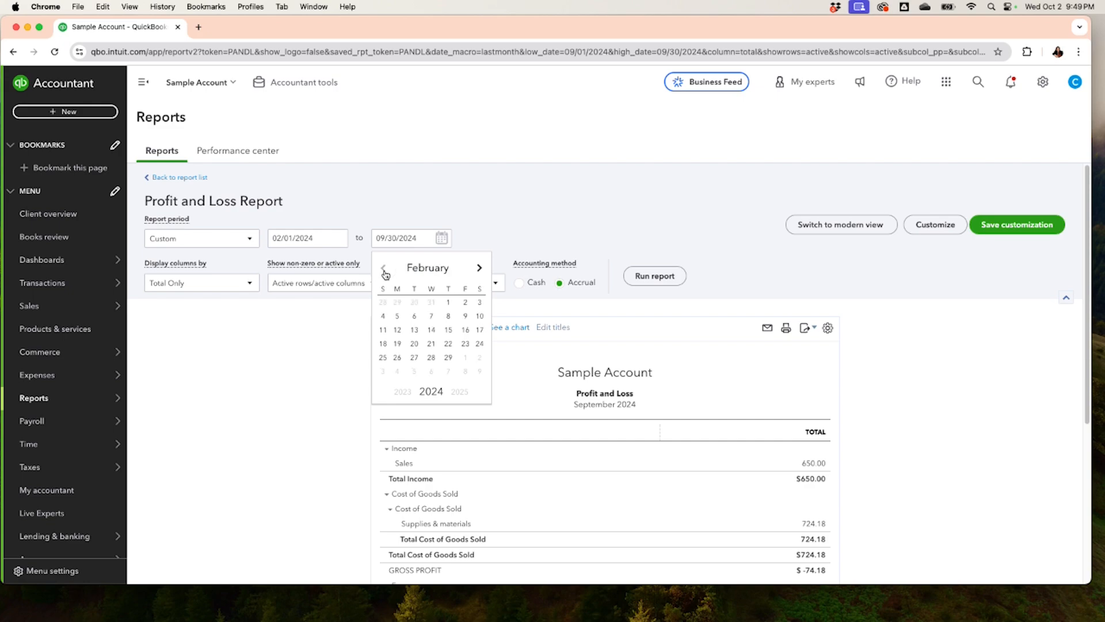
{"action": "left_click", "coordinate": [447, 358]}
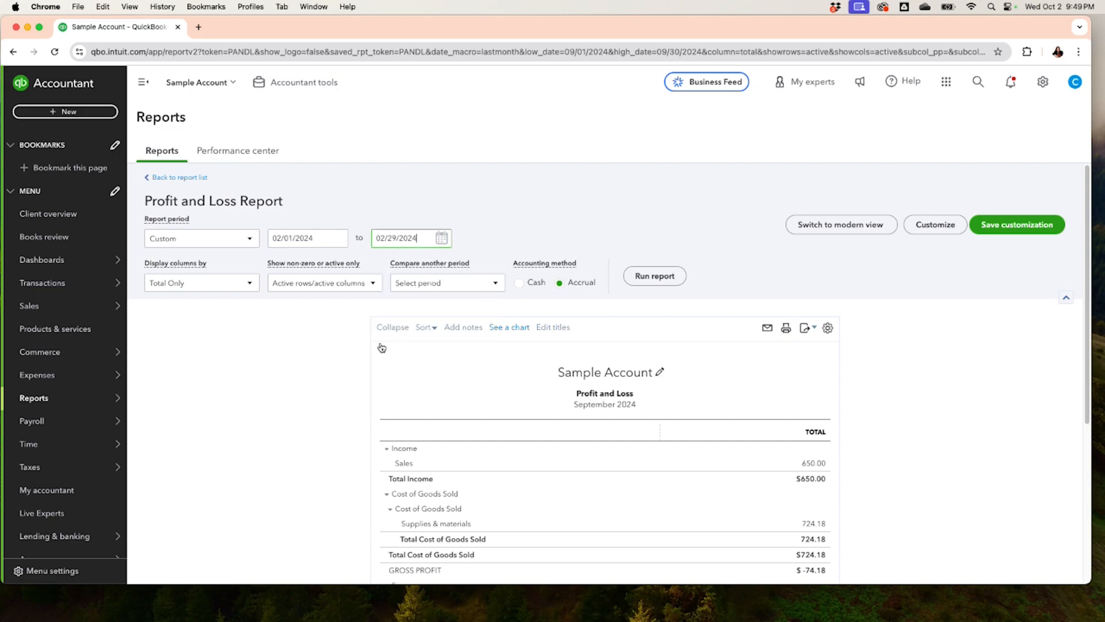
{"action": "left_click", "coordinate": [649, 277]}
{"action": "scroll", "coordinate": [595, 325], "scroll_direction": "down", "scroll_amount": 3}
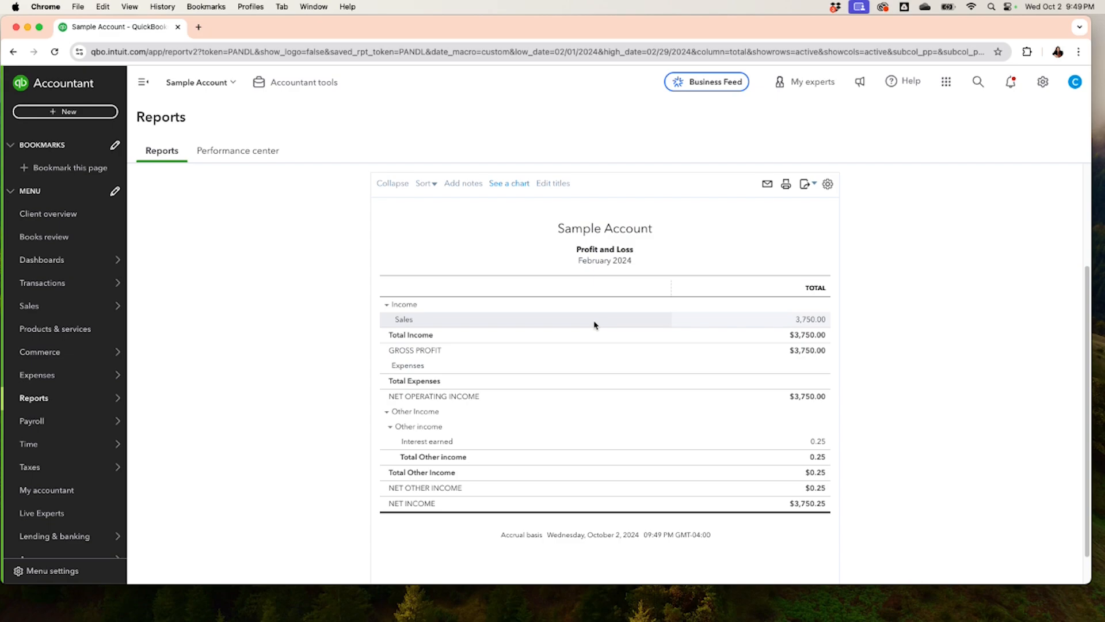
- Open the transactions behind the Sales total, check the credit memo entry, and return to the Profit and Loss summary
{"action": "left_click", "coordinate": [807, 319]}
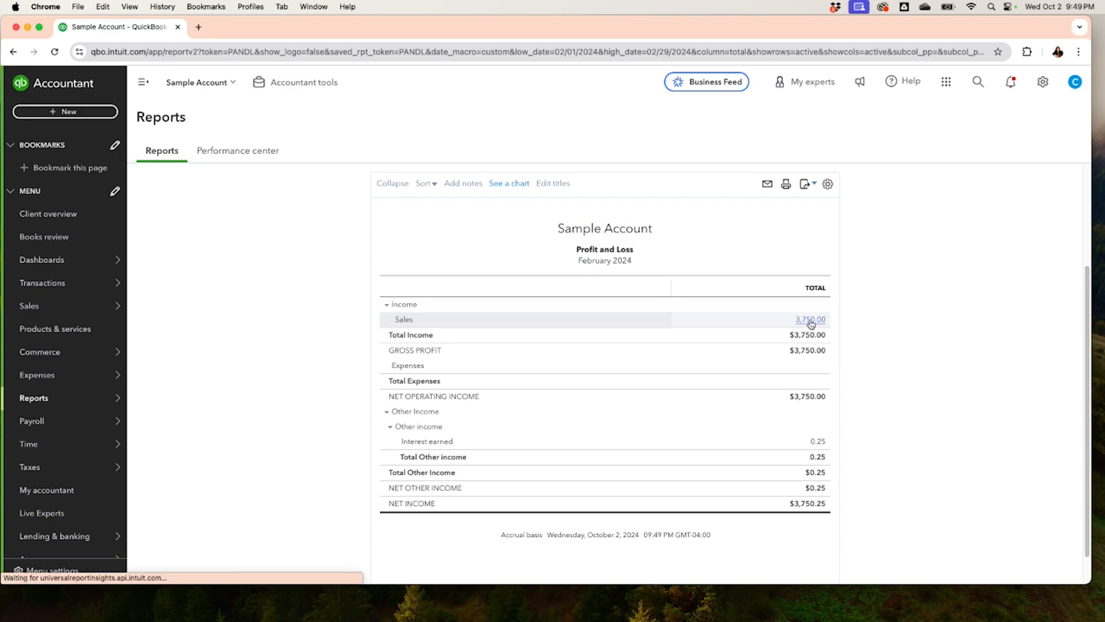
{"action": "scroll", "coordinate": [800, 333], "scroll_direction": "down", "scroll_amount": 1}
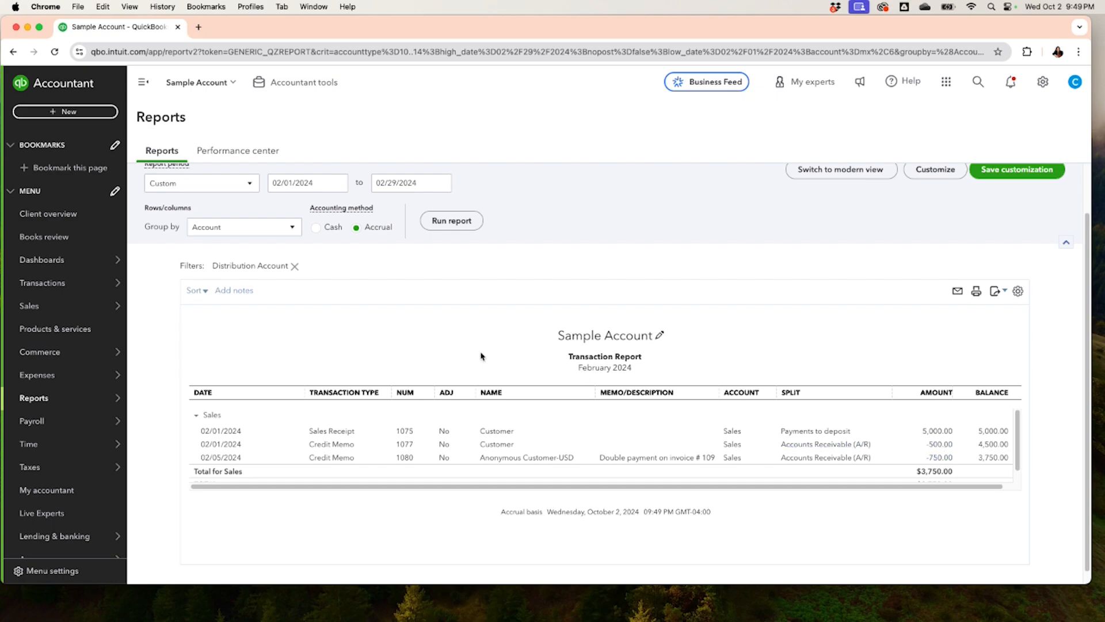
{"action": "scroll", "coordinate": [389, 298], "scroll_direction": "up", "scroll_amount": 1}
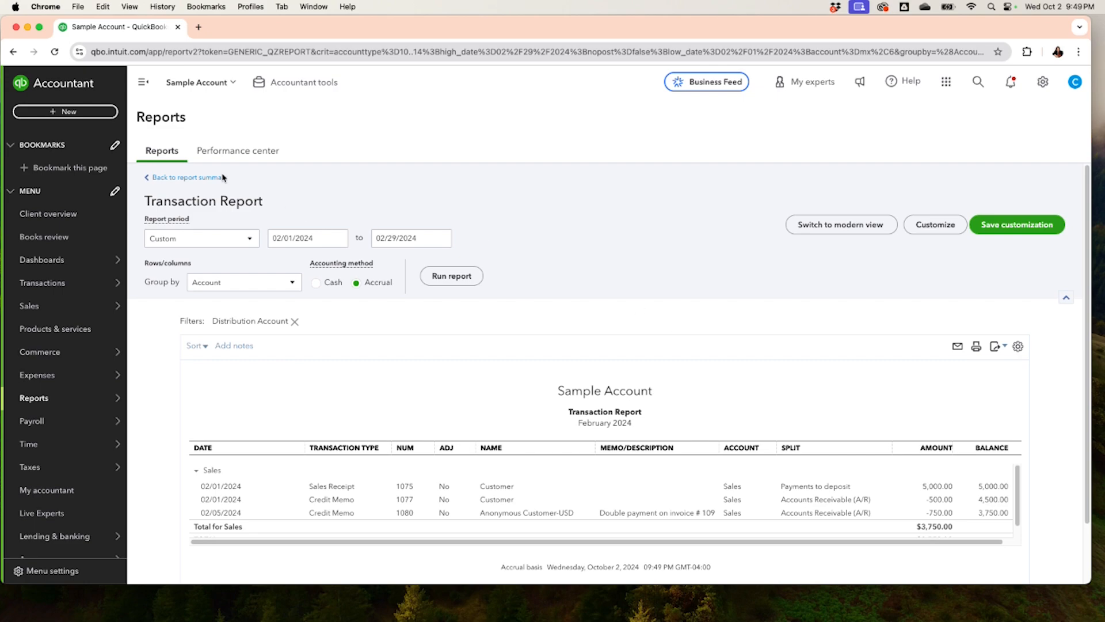
{"action": "left_click", "coordinate": [190, 178]}
{"action": "scroll", "coordinate": [589, 303], "scroll_direction": "down", "scroll_amount": 3}
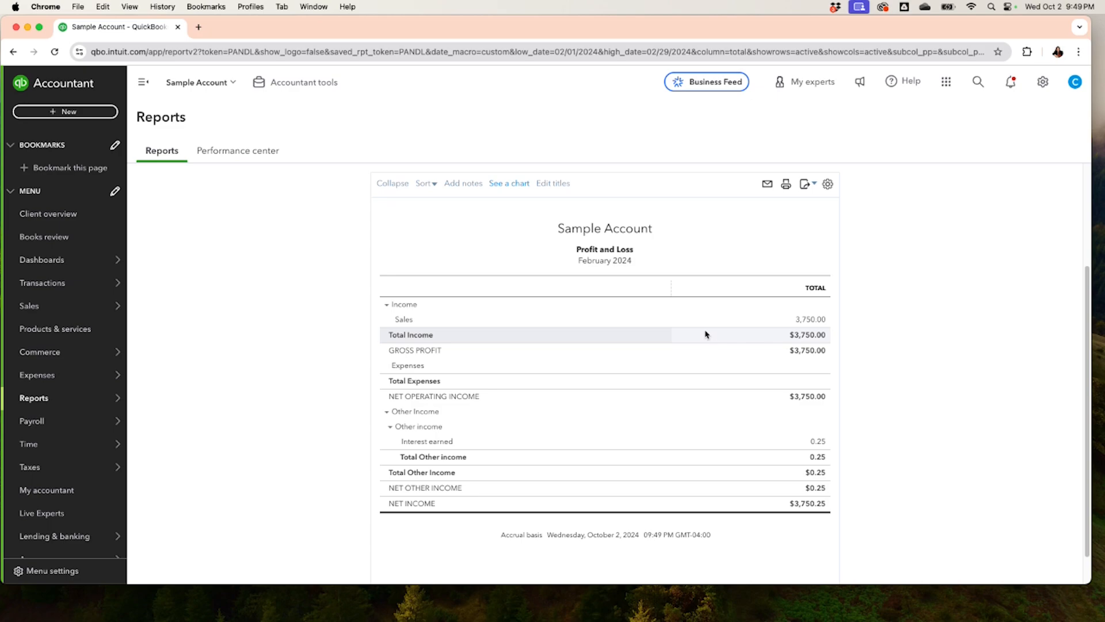
{"action": "scroll", "coordinate": [702, 334], "scroll_direction": "up", "scroll_amount": 1}
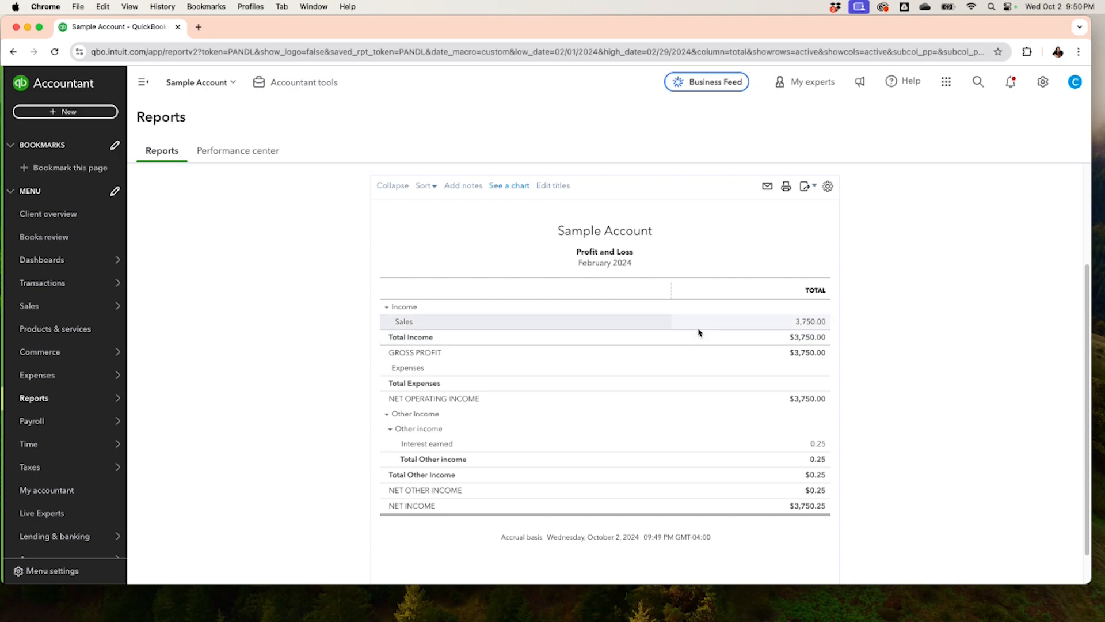
{"action": "scroll", "coordinate": [699, 333], "scroll_direction": "up", "scroll_amount": 5}
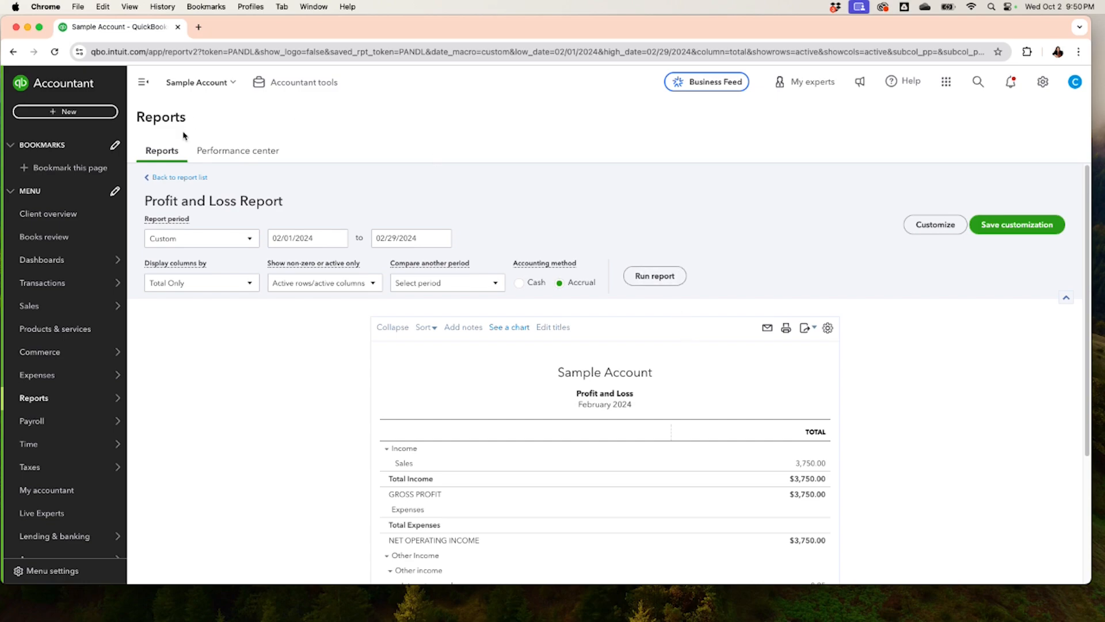
- Create a new invoice for Anonymous Customer-USD with the terms Due on receipt
{"action": "left_click", "coordinate": [80, 119]}
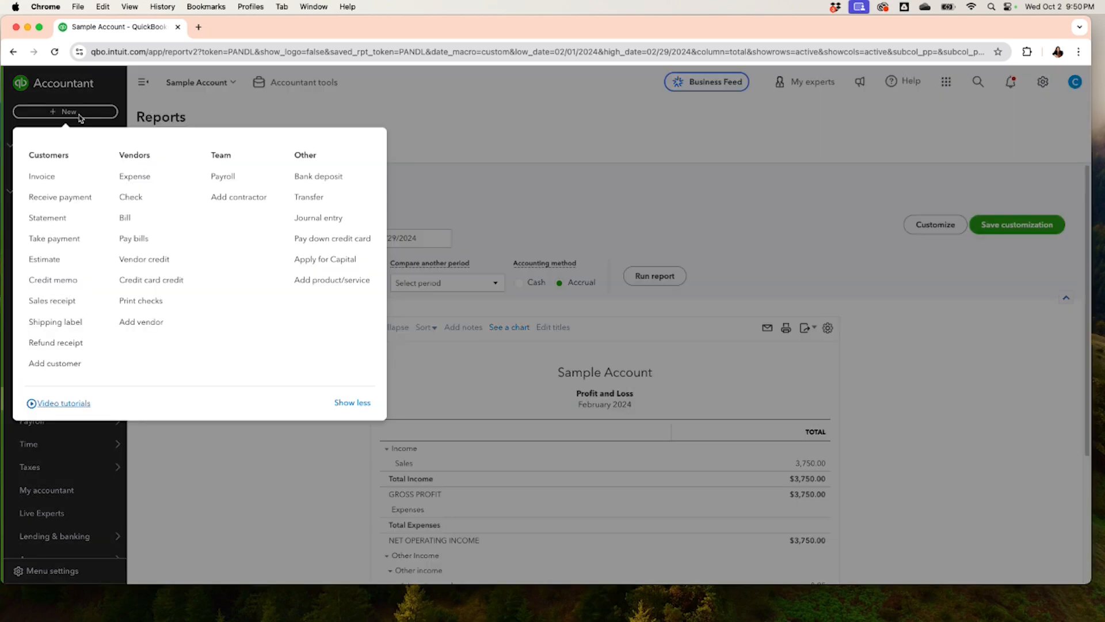
{"action": "left_click", "coordinate": [56, 177]}
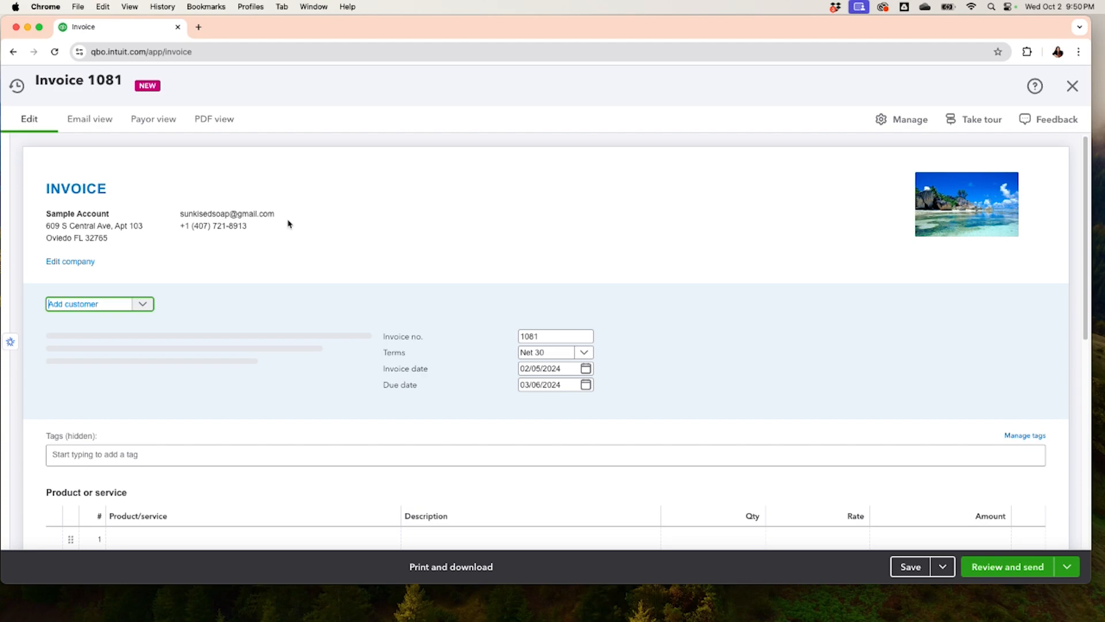
{"action": "type", "text": "Cus"}
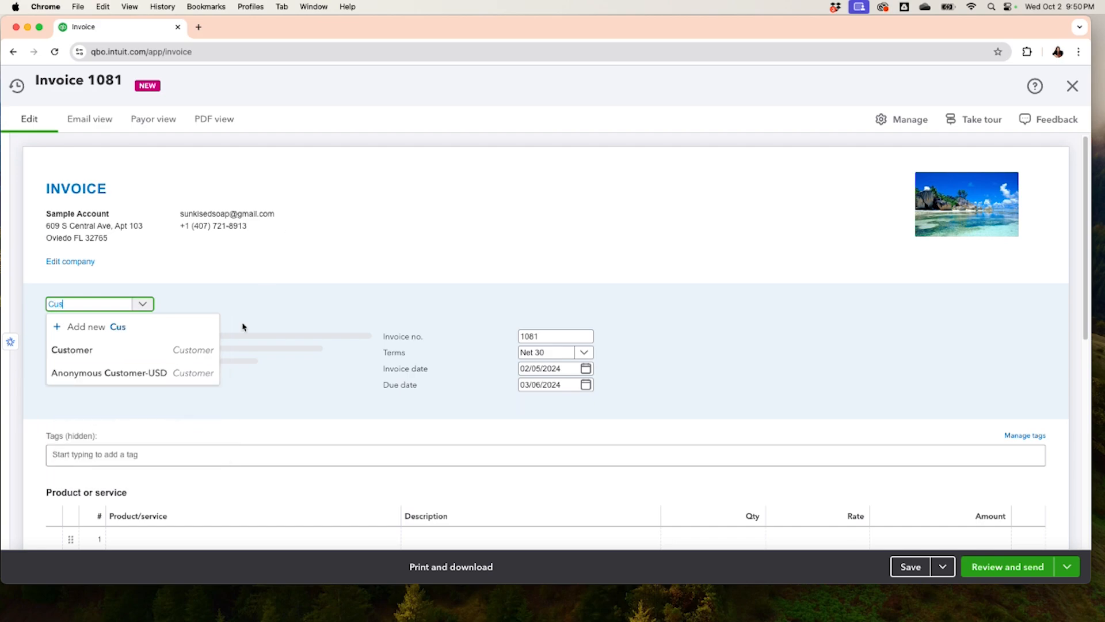
{"action": "left_click", "coordinate": [154, 374]}
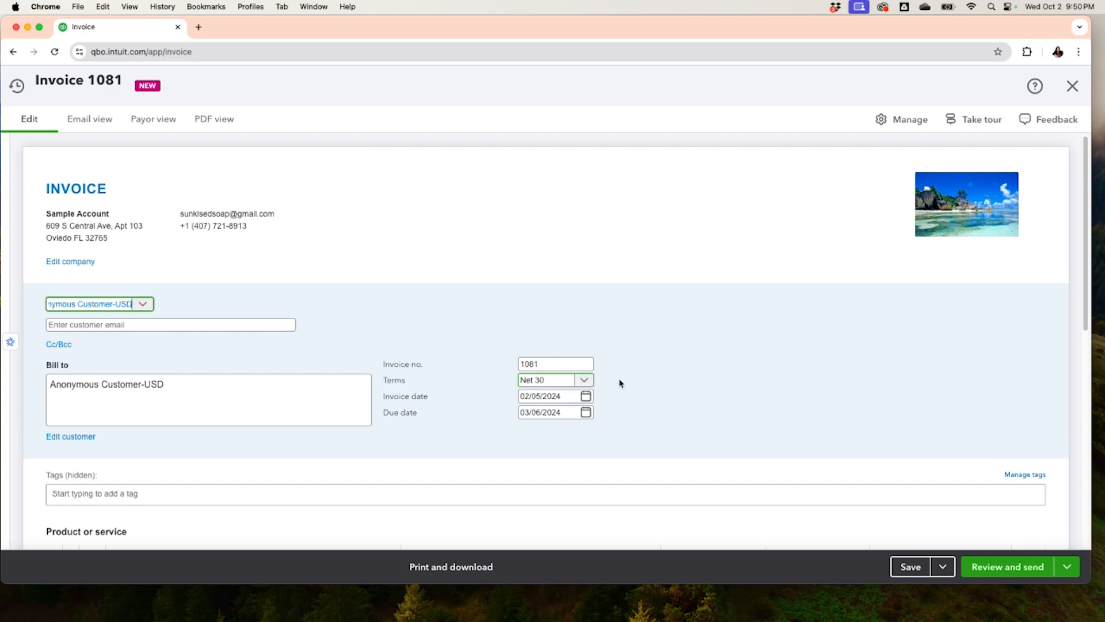
{"action": "scroll", "coordinate": [619, 382], "scroll_direction": "down", "scroll_amount": 1}
{"action": "left_click", "coordinate": [583, 373]}
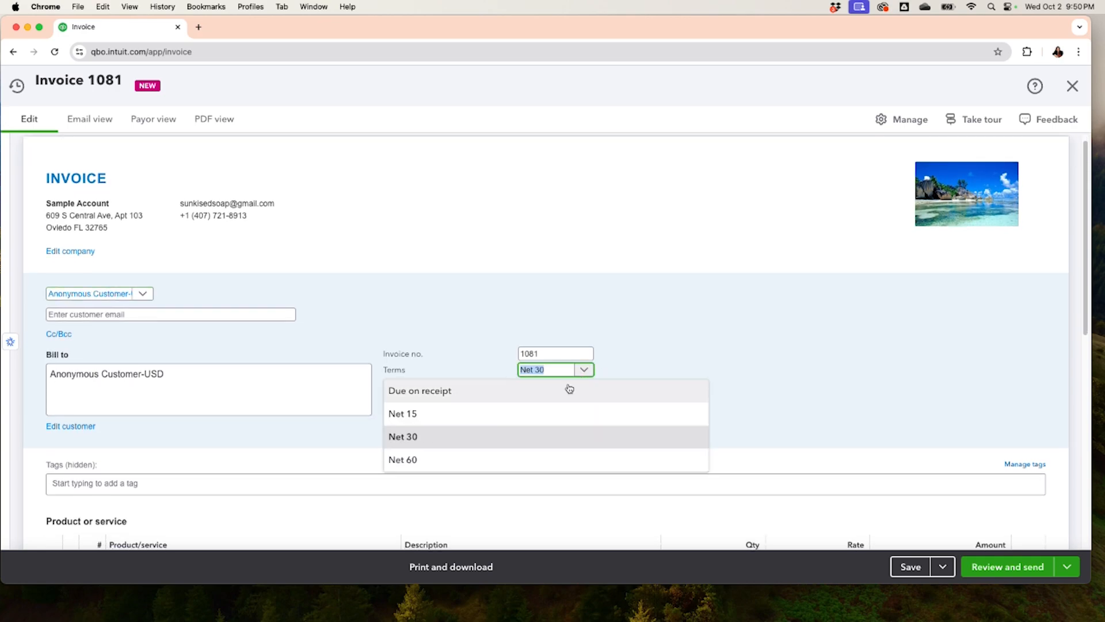
{"action": "left_click", "coordinate": [442, 396]}
- Add an Online Consultation line at a rate of 750.00 and save the invoice without sending it
{"action": "scroll", "coordinate": [442, 399], "scroll_direction": "down", "scroll_amount": 3}
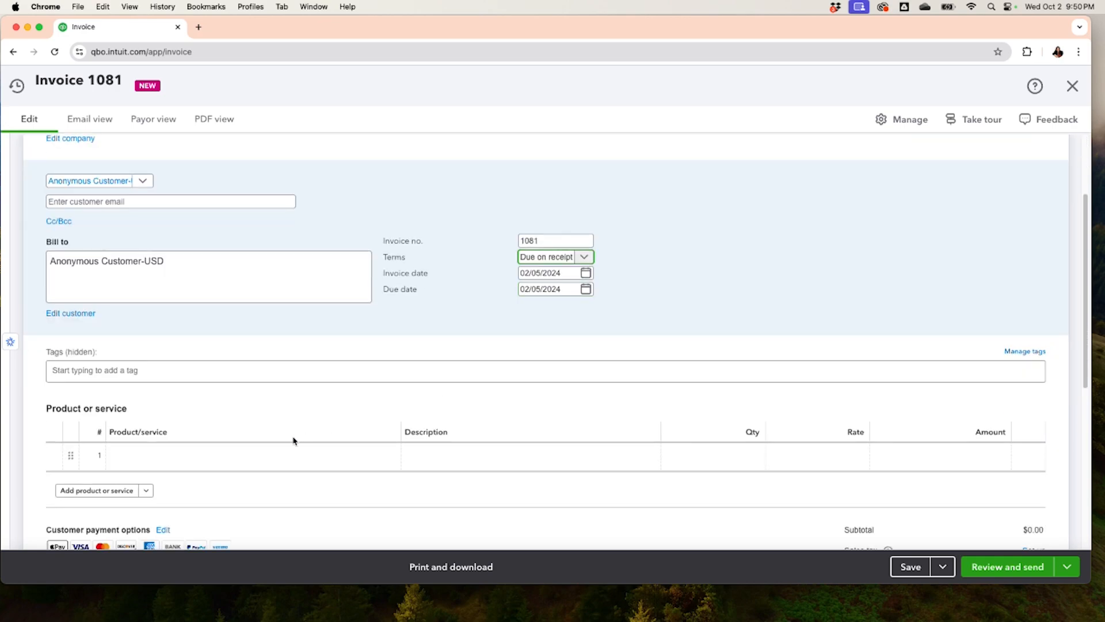
{"action": "left_click", "coordinate": [255, 458]}
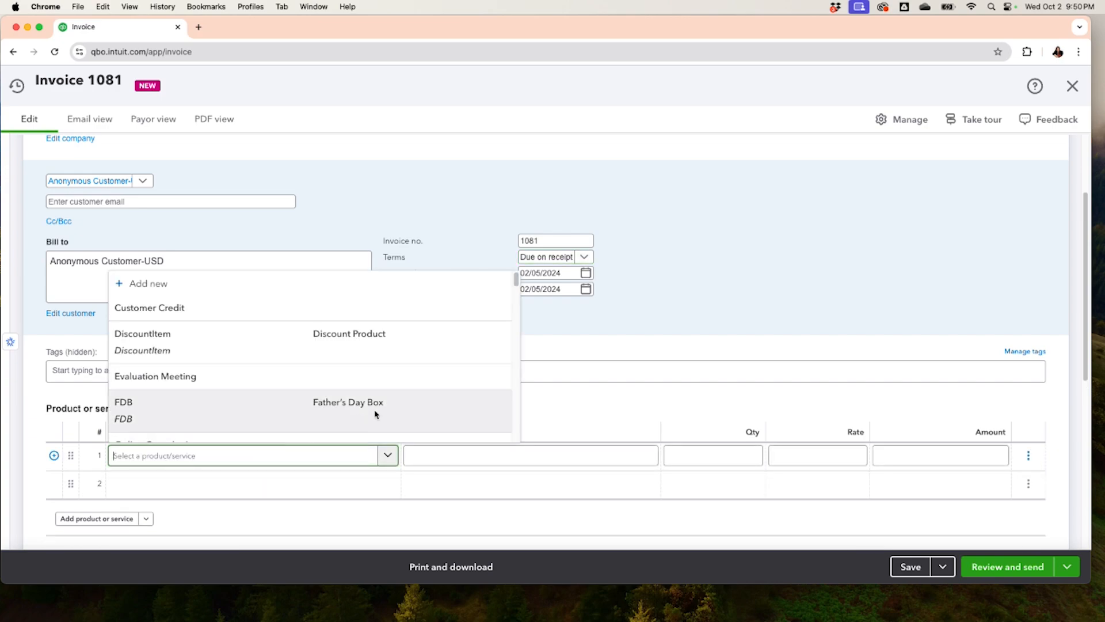
{"action": "left_click_drag", "start_coordinate": [517, 278], "coordinate": [520, 297]}
{"action": "left_click", "coordinate": [264, 362]}
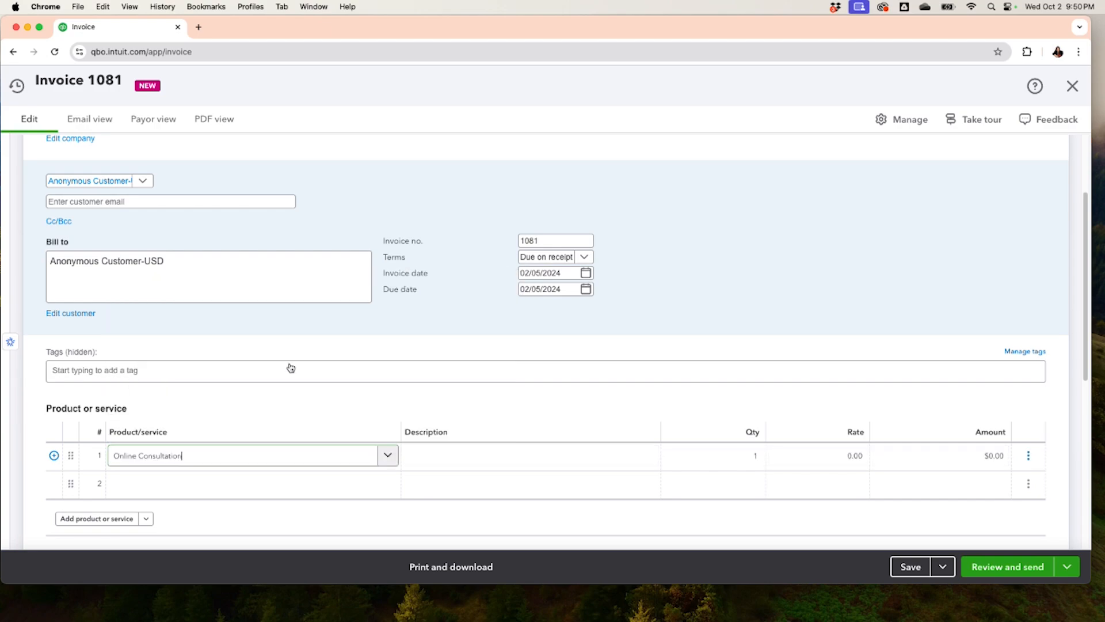
{"action": "left_click", "coordinate": [818, 453]}
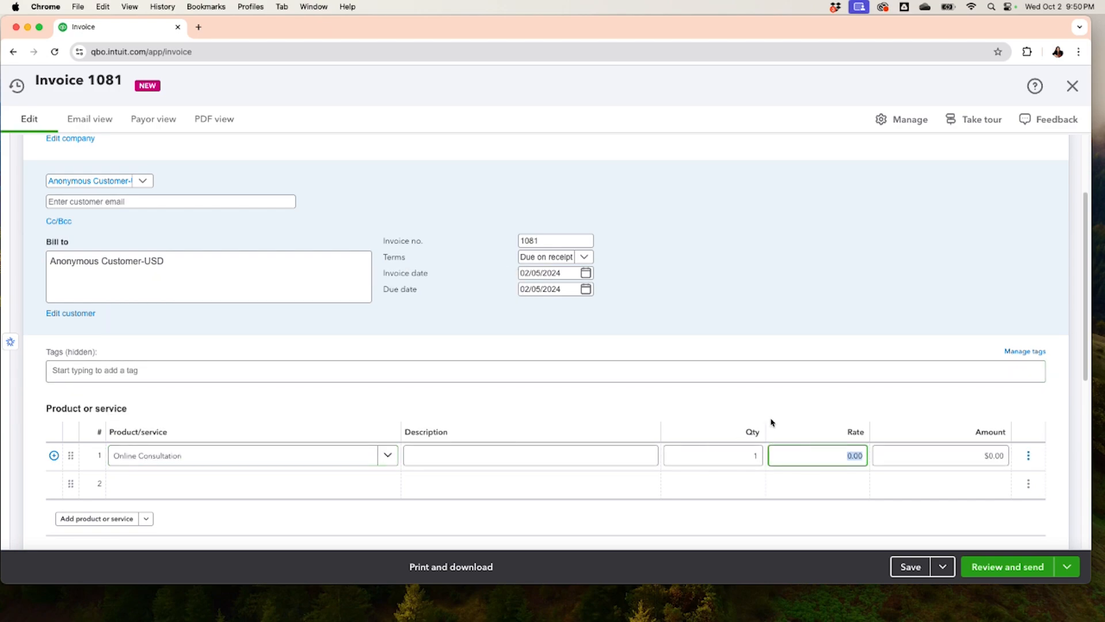
{"action": "type", "text": "750.00"}
{"action": "left_click", "coordinate": [733, 391]}
{"action": "scroll", "coordinate": [736, 392], "scroll_direction": "down", "scroll_amount": 1}
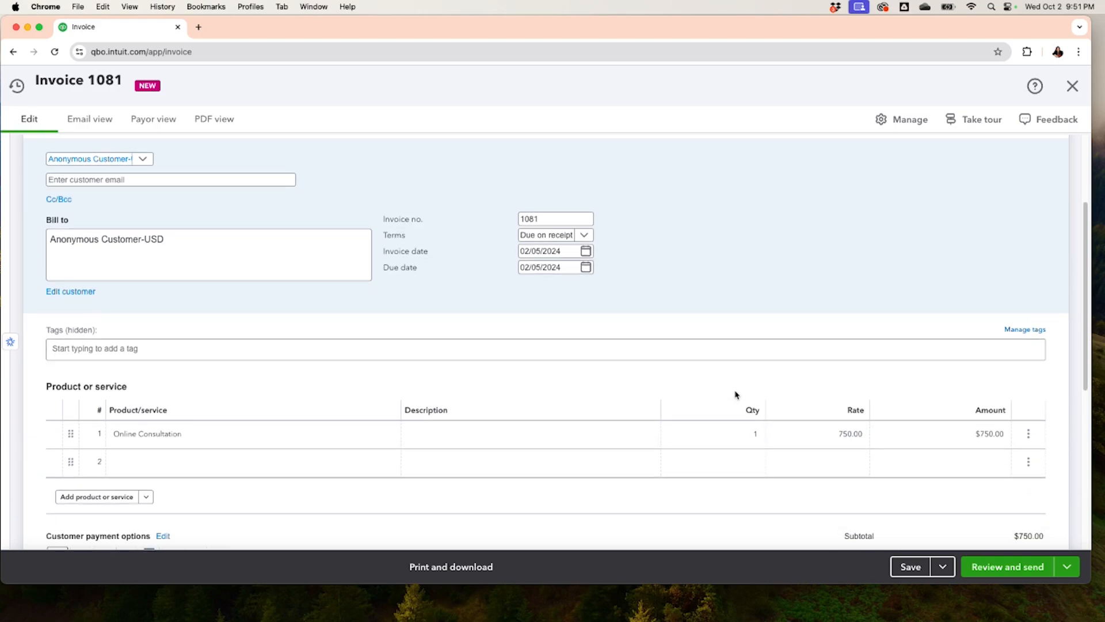
{"action": "scroll", "coordinate": [739, 391], "scroll_direction": "down", "scroll_amount": 4}
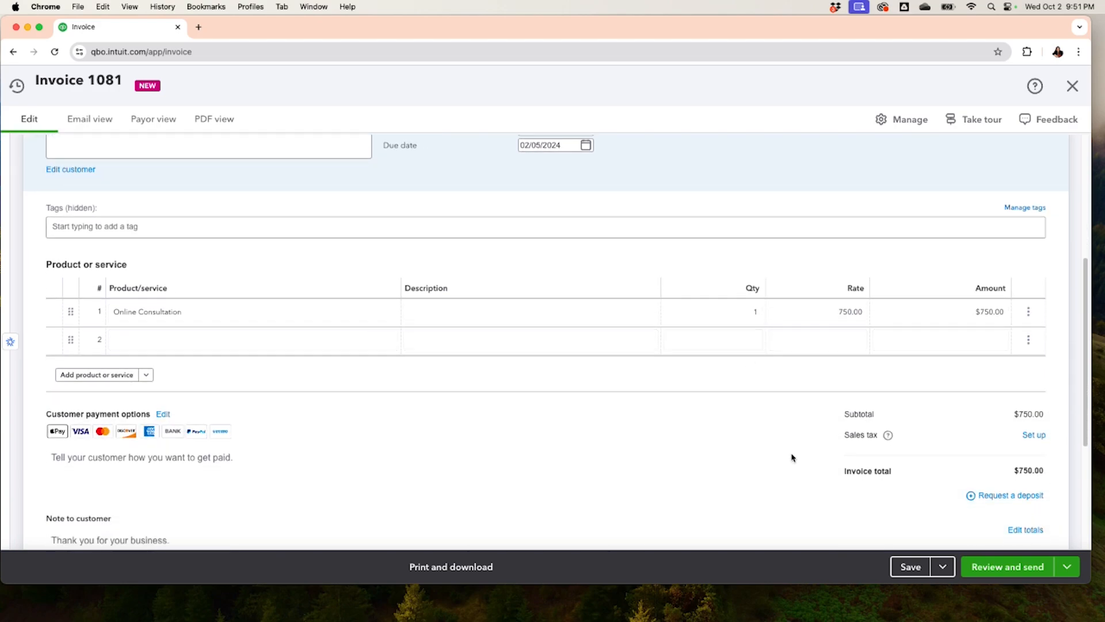
{"action": "left_click", "coordinate": [914, 568]}
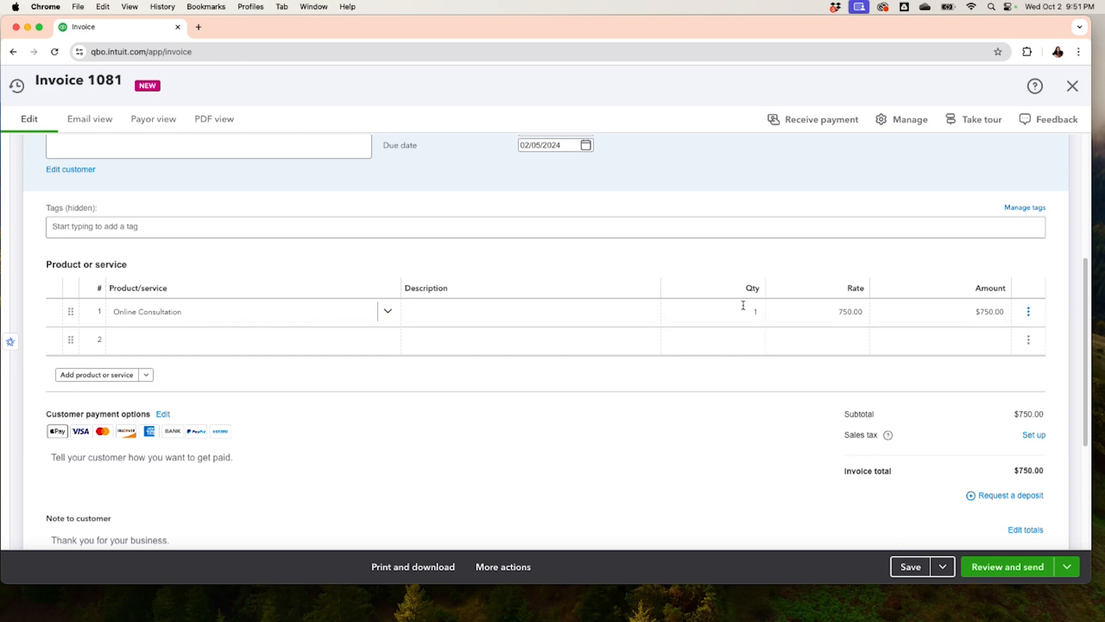
- Start receiving a payment from the saved invoice
{"action": "scroll", "coordinate": [650, 254], "scroll_direction": "up", "scroll_amount": 3}
{"action": "scroll", "coordinate": [651, 256], "scroll_direction": "up", "scroll_amount": 2}
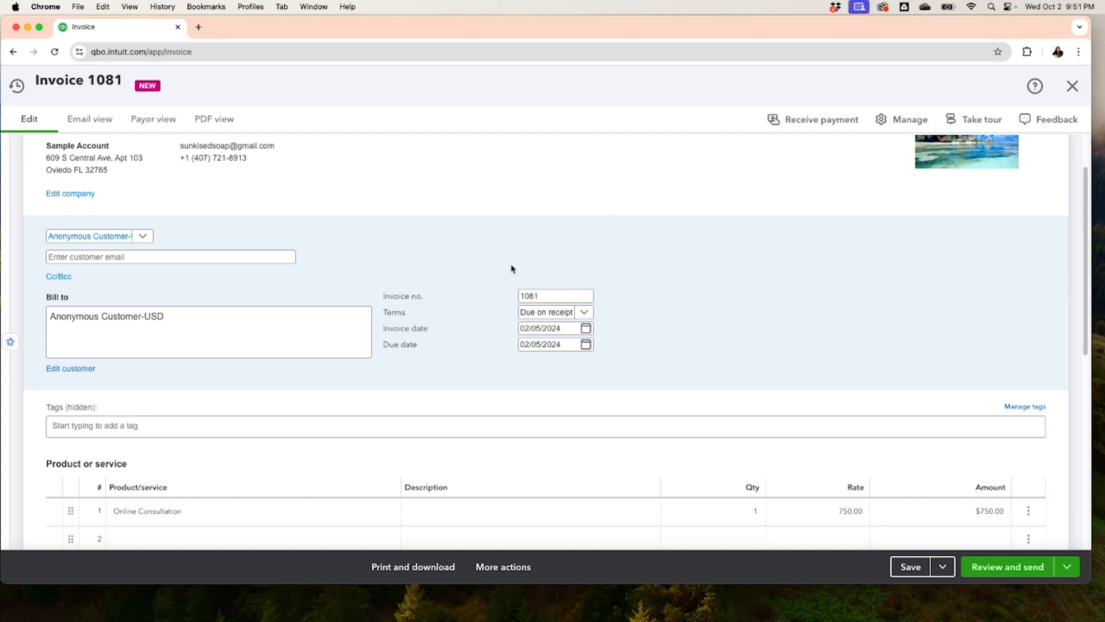
{"action": "left_click", "coordinate": [817, 130]}
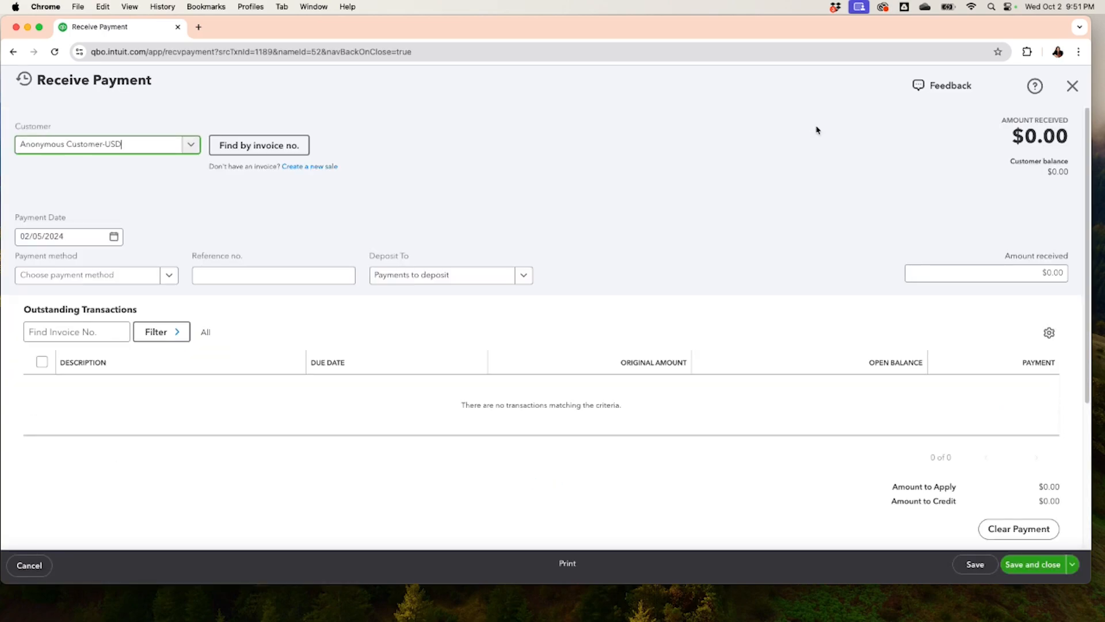
- Review the credit memo applied to the invoice and the amount received, save the payment, and close the blank invoice form
{"action": "scroll", "coordinate": [760, 199], "scroll_direction": "down", "scroll_amount": 3}
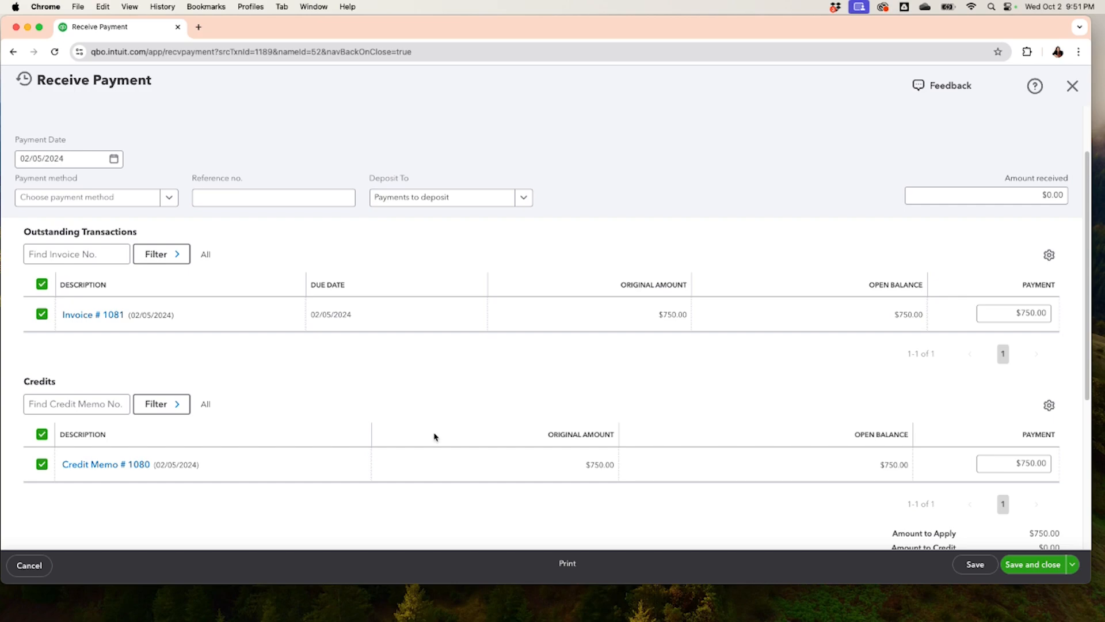
{"action": "scroll", "coordinate": [436, 434], "scroll_direction": "up", "scroll_amount": 1}
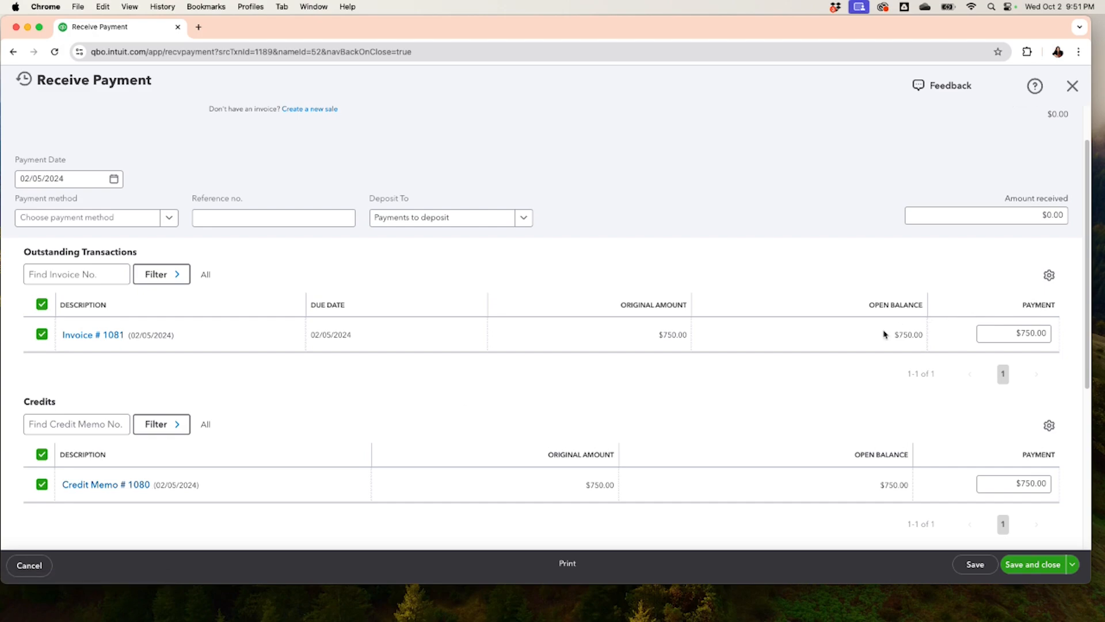
{"action": "scroll", "coordinate": [863, 336], "scroll_direction": "up", "scroll_amount": 1}
{"action": "scroll", "coordinate": [863, 336], "scroll_direction": "up", "scroll_amount": 1}
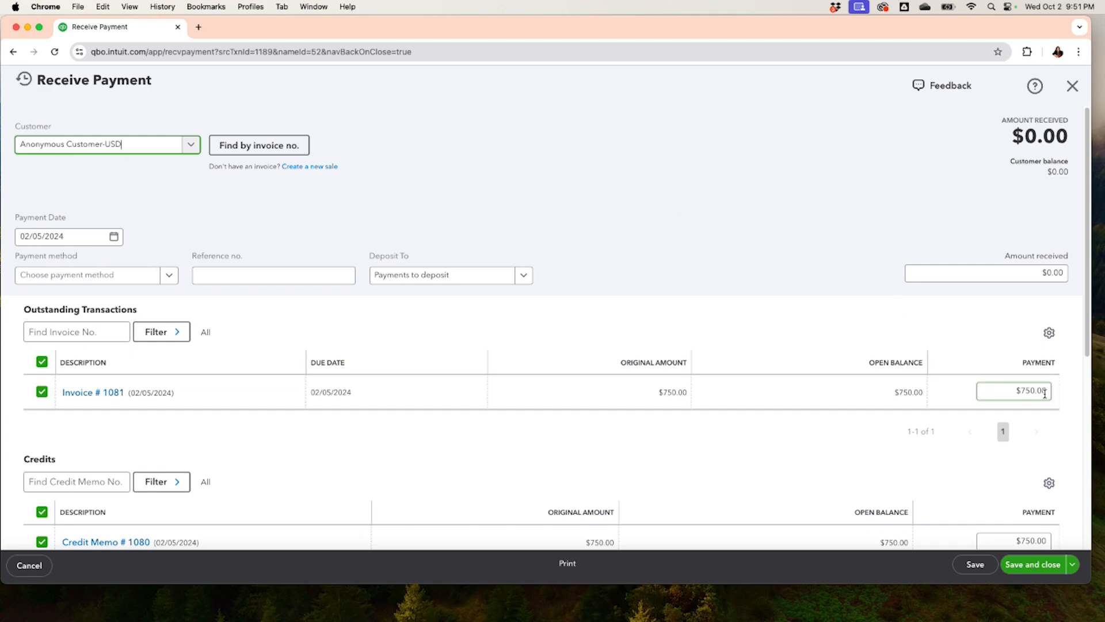
{"action": "left_click", "coordinate": [1048, 275]}
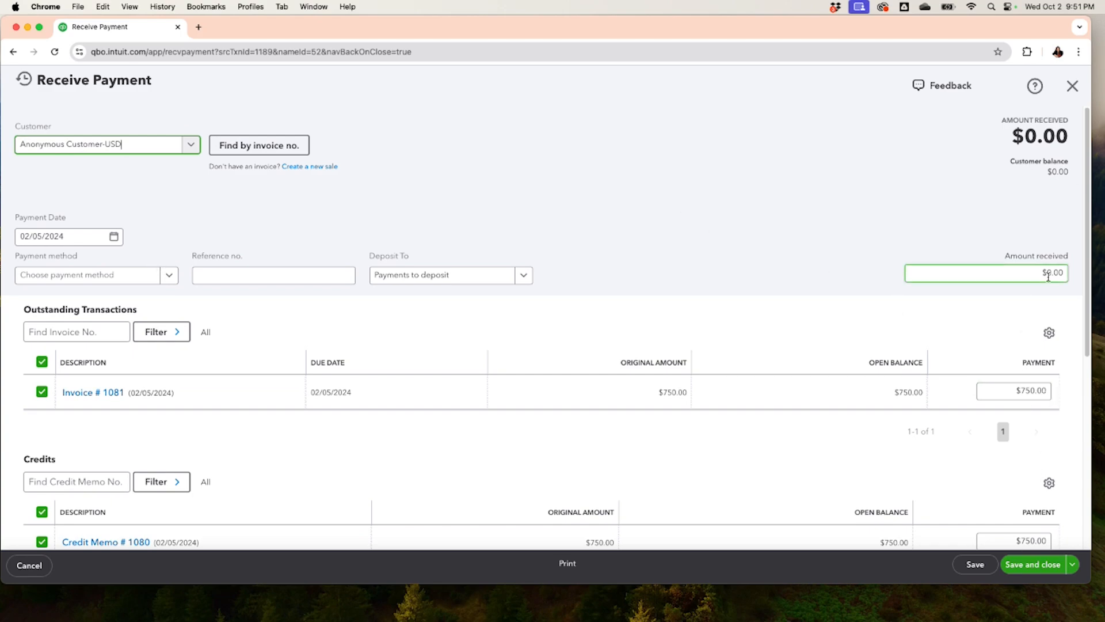
{"action": "scroll", "coordinate": [1026, 377], "scroll_direction": "down", "scroll_amount": 2}
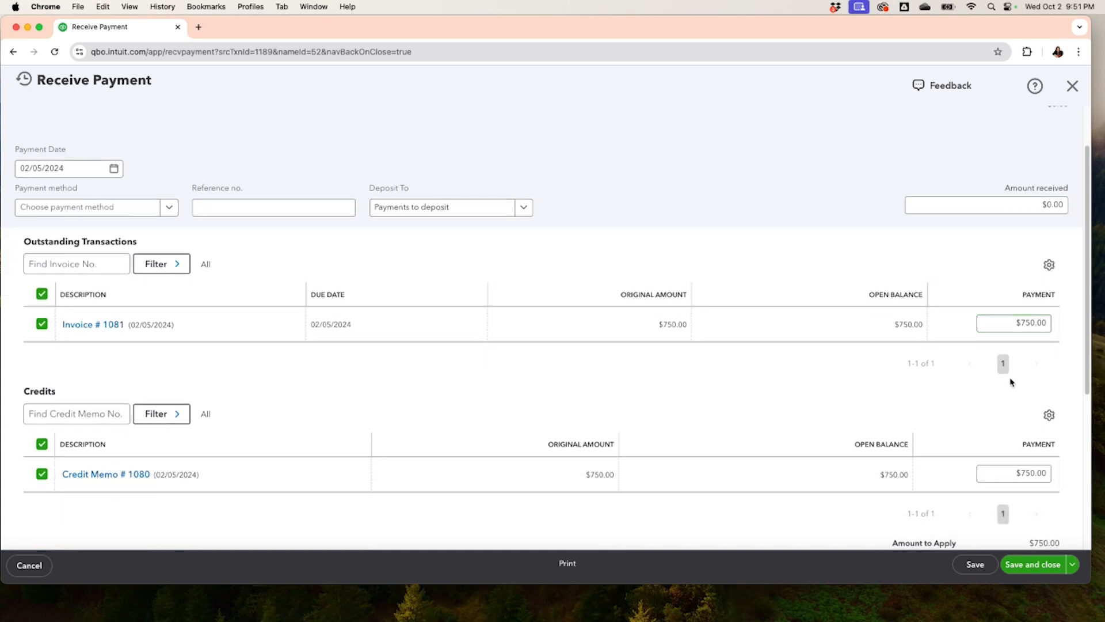
{"action": "left_click", "coordinate": [1023, 569]}
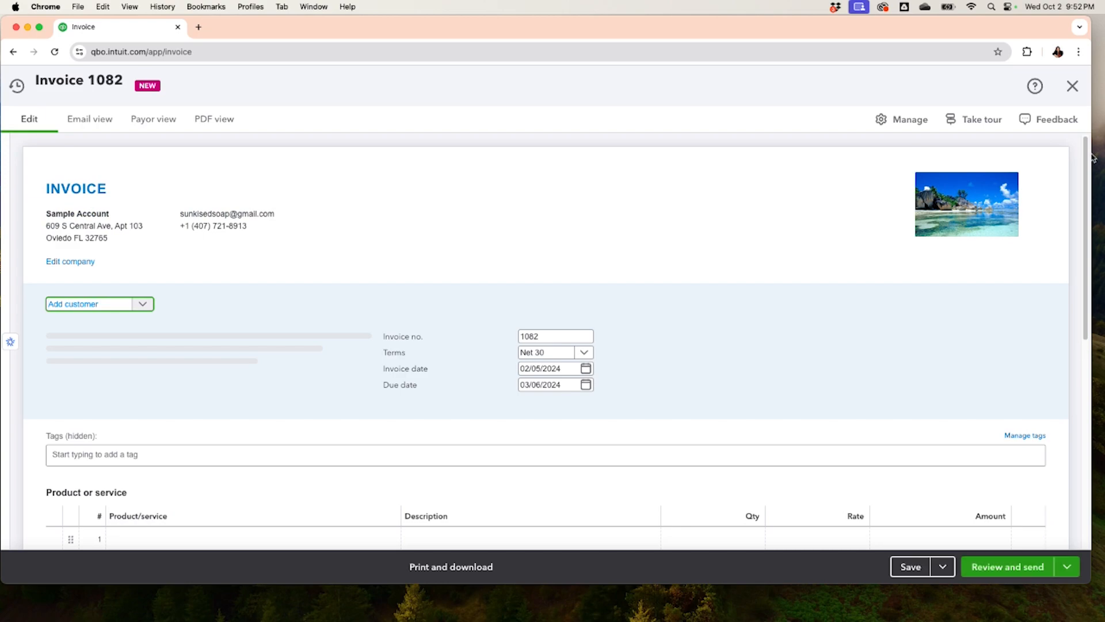
{"action": "left_click", "coordinate": [1071, 85]}
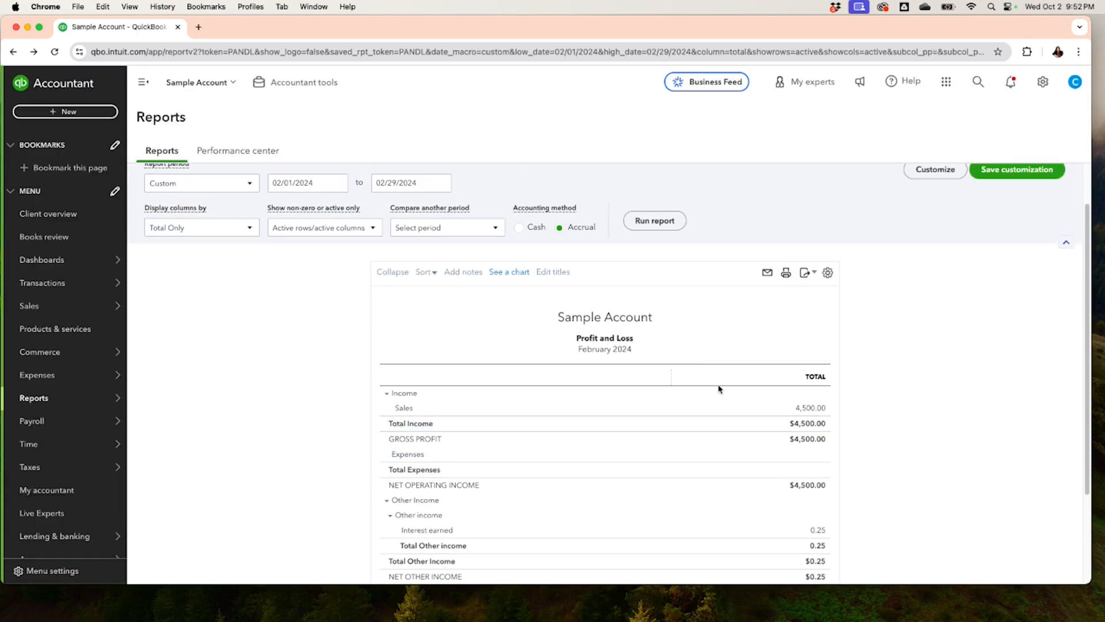
- Examine the February Sales transactions for the invoice and credit memo, and return to the Profit and Loss summary
{"action": "left_click", "coordinate": [821, 409]}
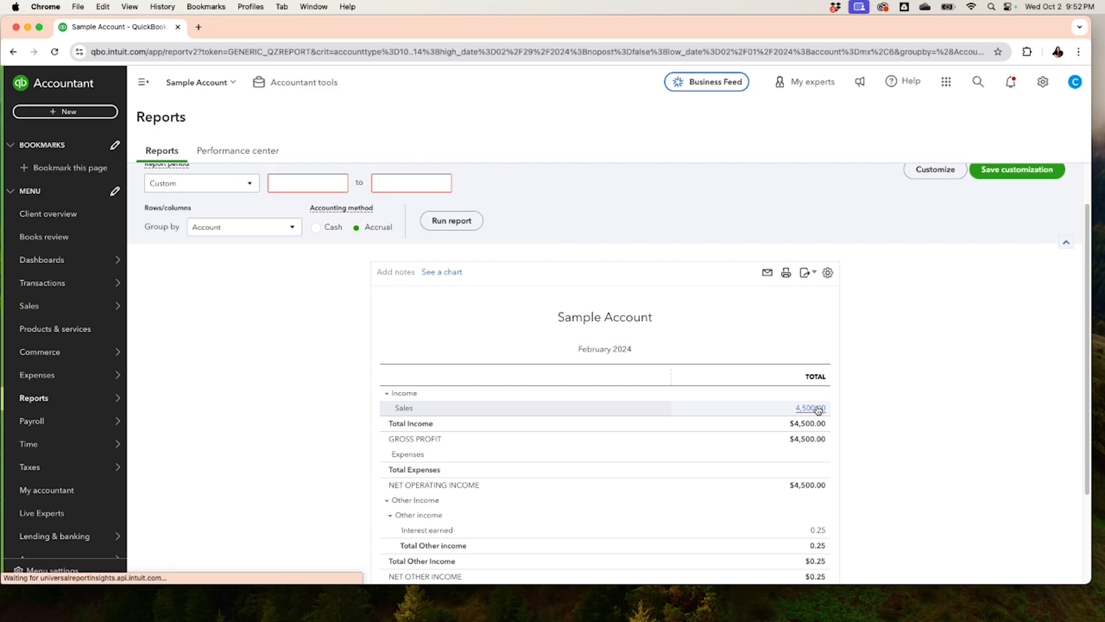
{"action": "scroll", "coordinate": [818, 410], "scroll_direction": "down", "scroll_amount": 2}
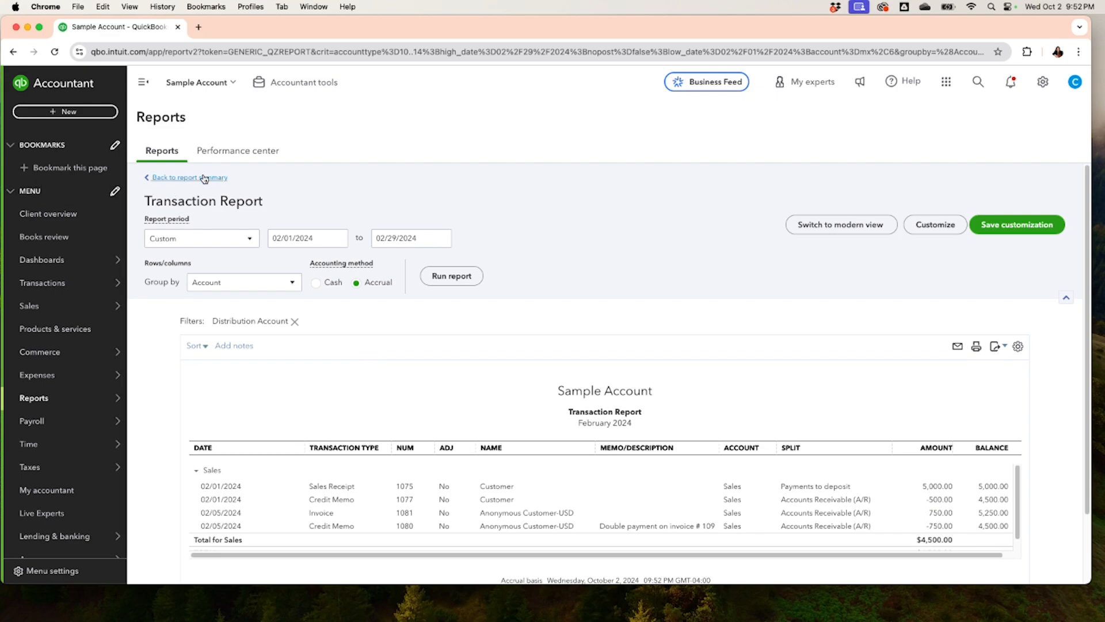
{"action": "left_click", "coordinate": [204, 178]}
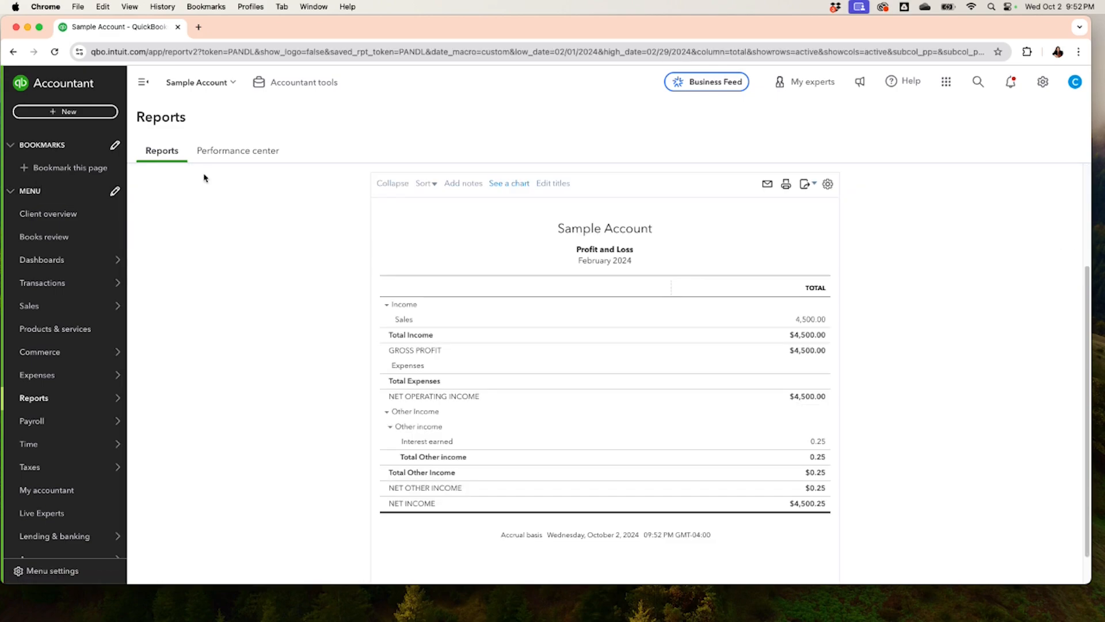